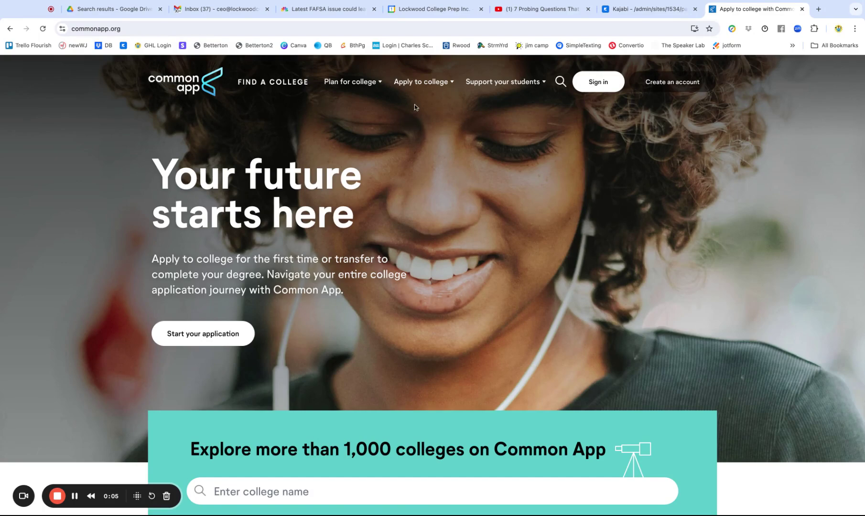
# Sign in to Common App as a first-year student with the saved login details
pyautogui.click(616, 85)
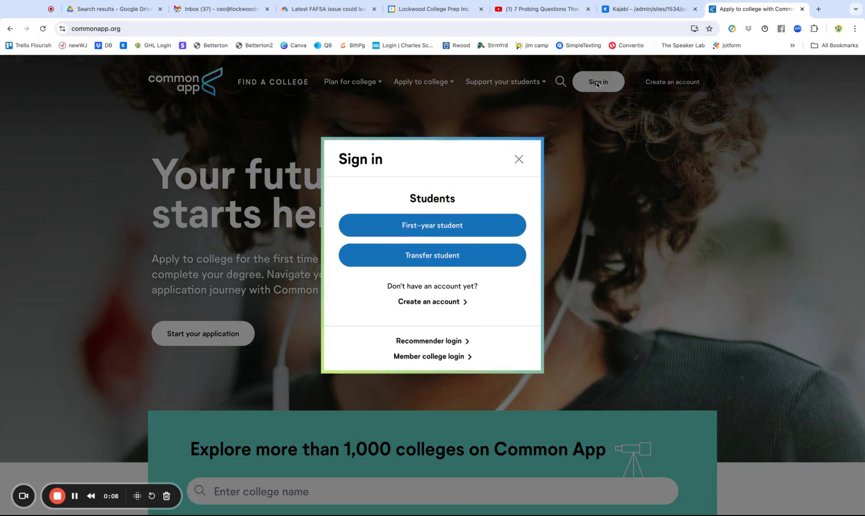
pyautogui.click(427, 229)
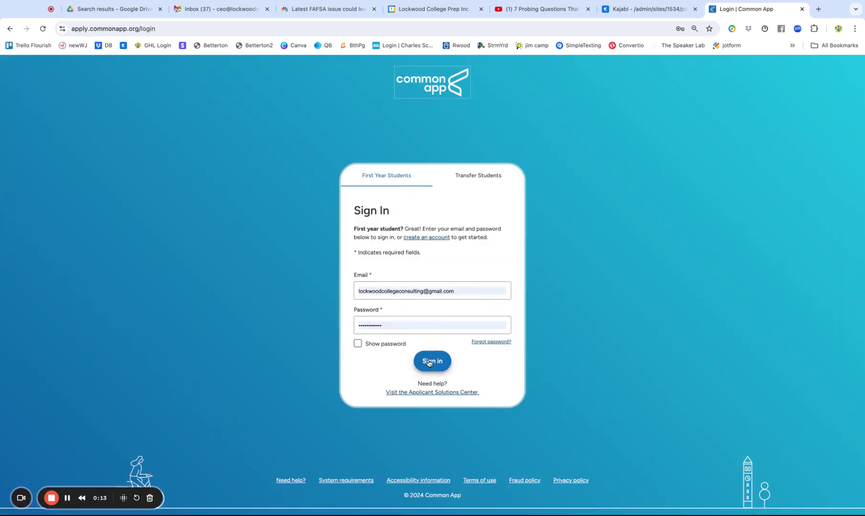
pyautogui.click(429, 362)
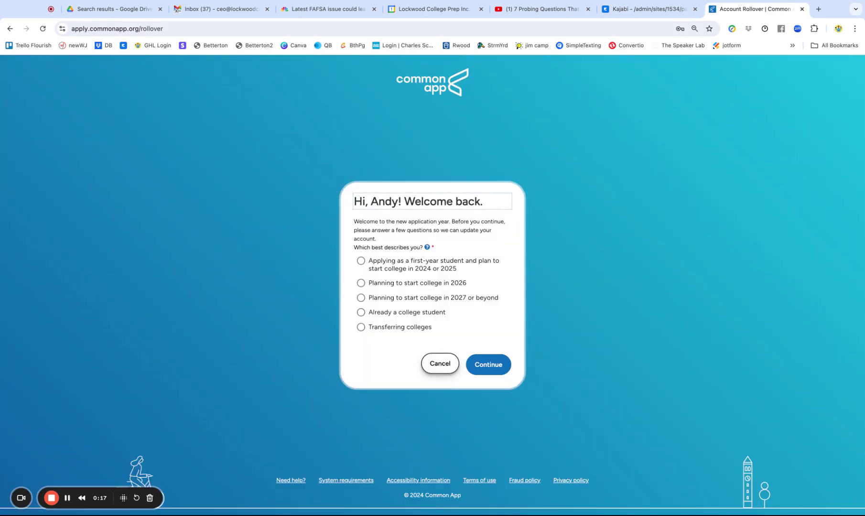
# On the welcome-back page, choose 'Applying as a first-year student' and continue
pyautogui.moveTo(392, 201); pyautogui.dragTo(487, 203)
pyautogui.tripleClick(487, 203)
pyautogui.click(312, 231)
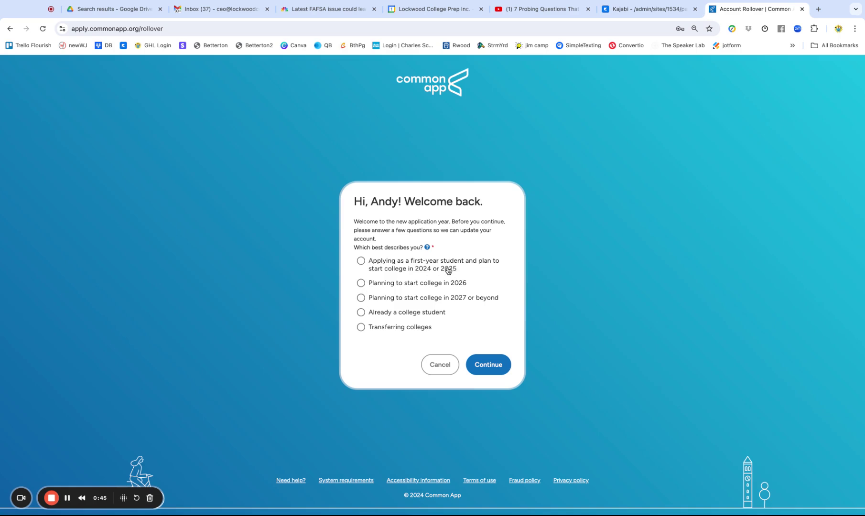
pyautogui.click(361, 260)
pyautogui.click(489, 364)
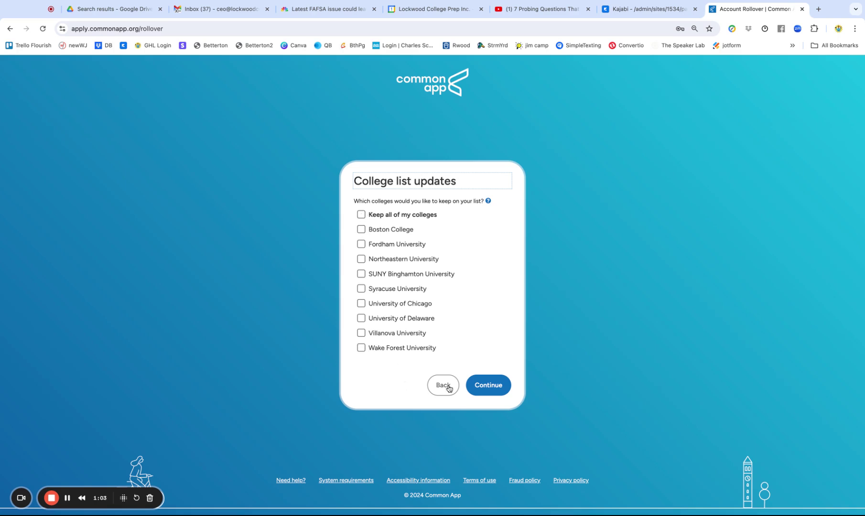
# Keep the college list, confirm North Shore High School, and answer No to EU/UK residence
pyautogui.click(485, 385)
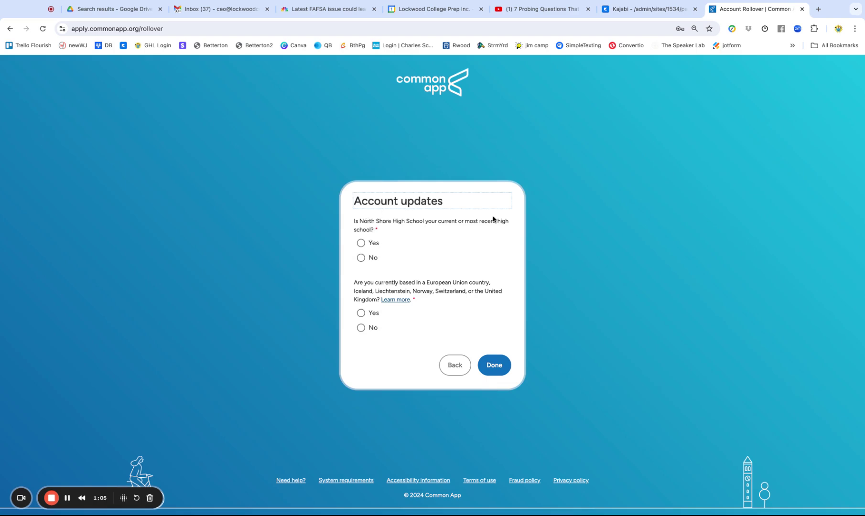
pyautogui.click(360, 244)
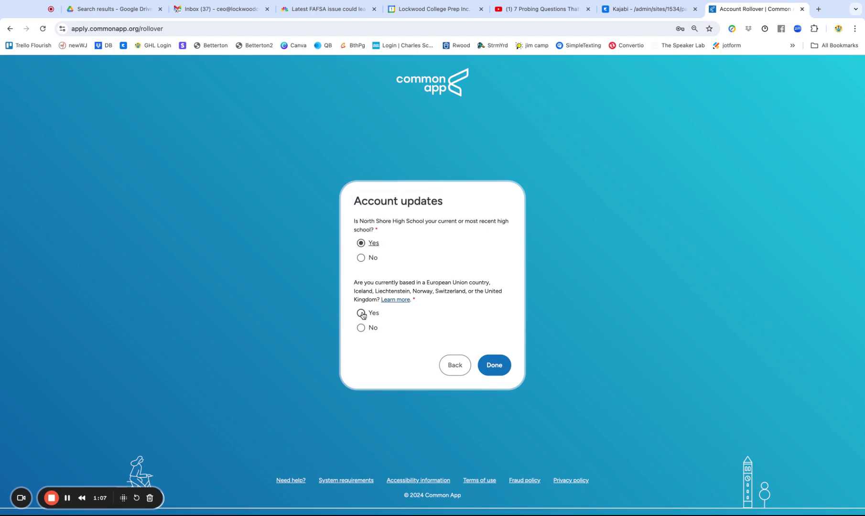
pyautogui.click(361, 328)
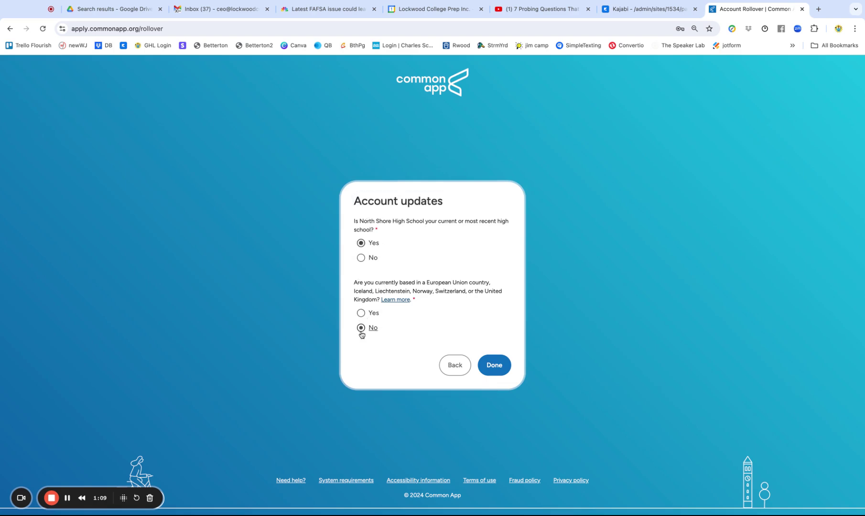
pyautogui.click(486, 363)
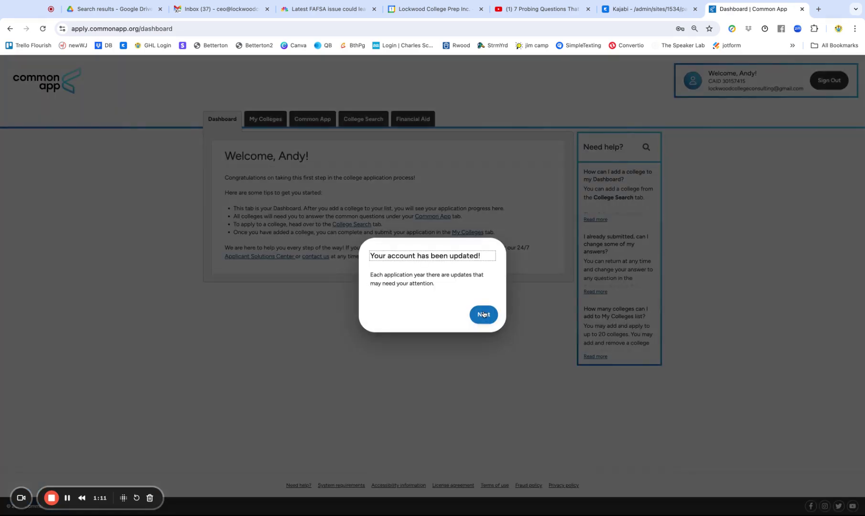
# Skip through the Common questions, My colleges and Recommenders notices, then open the Common App questions
pyautogui.click(483, 313)
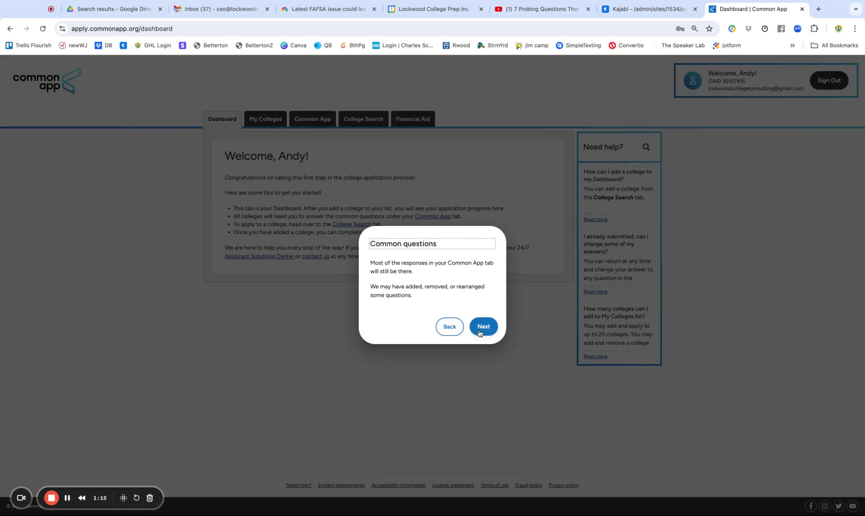
pyautogui.click(483, 331)
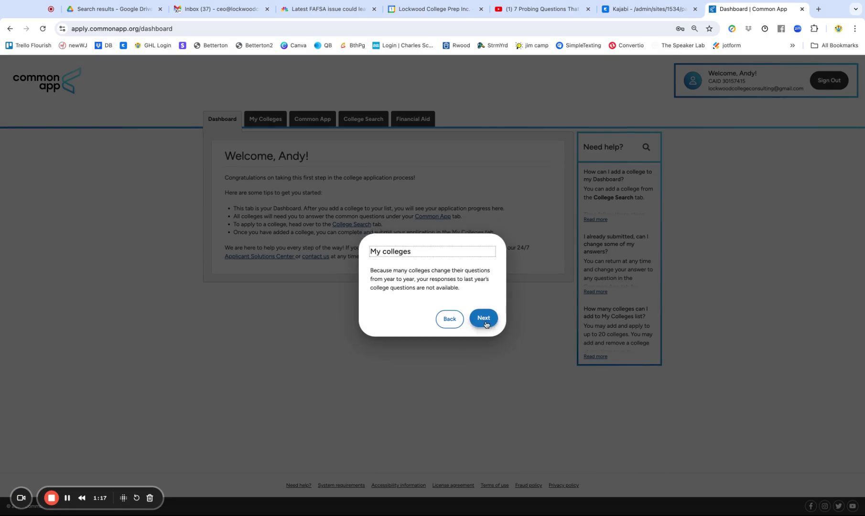
pyautogui.click(484, 323)
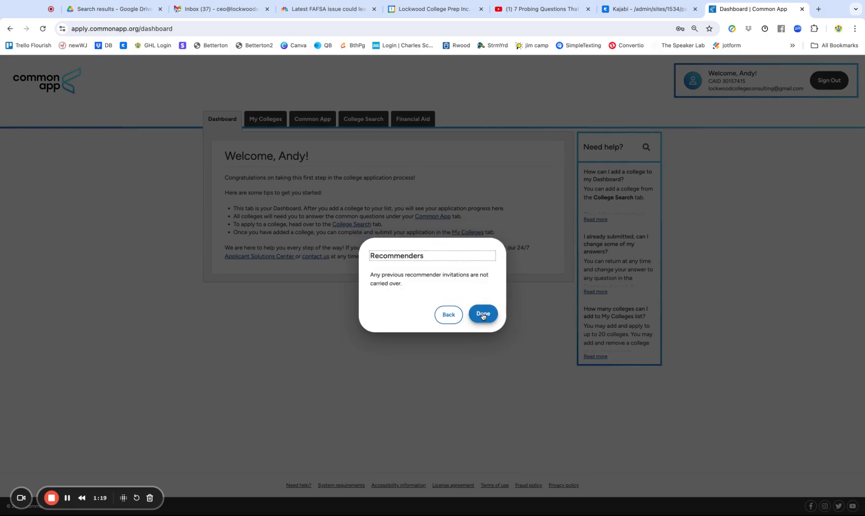
pyautogui.click(482, 314)
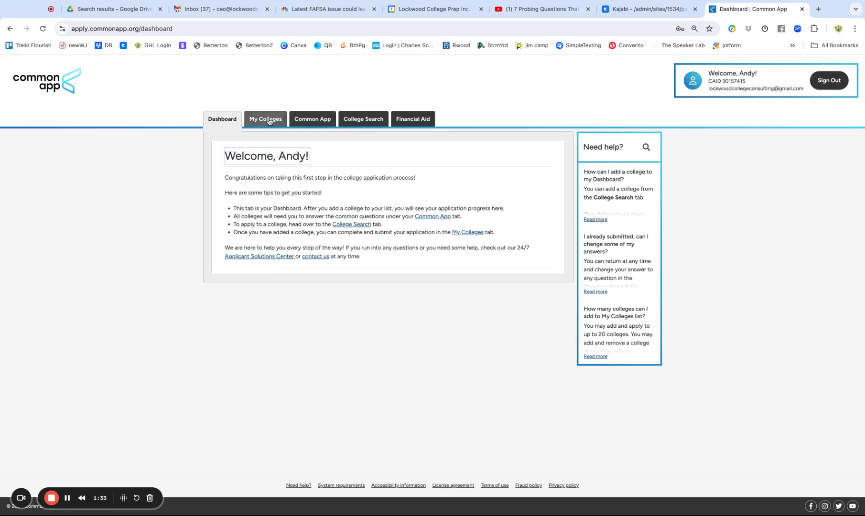
pyautogui.click(311, 121)
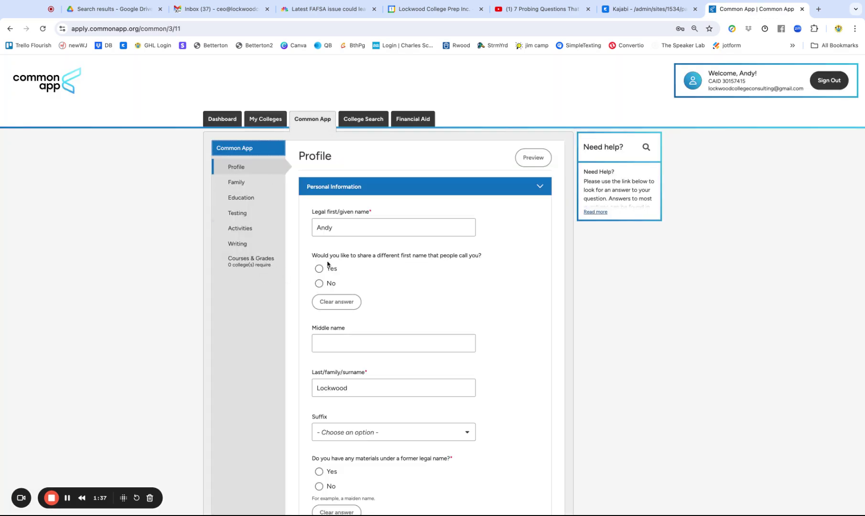
# Review the Profile page, then the Family and Education sections showing North Shore High School
pyautogui.scroll(-1, 411, 290)
pyautogui.scroll(-4, 411, 290)
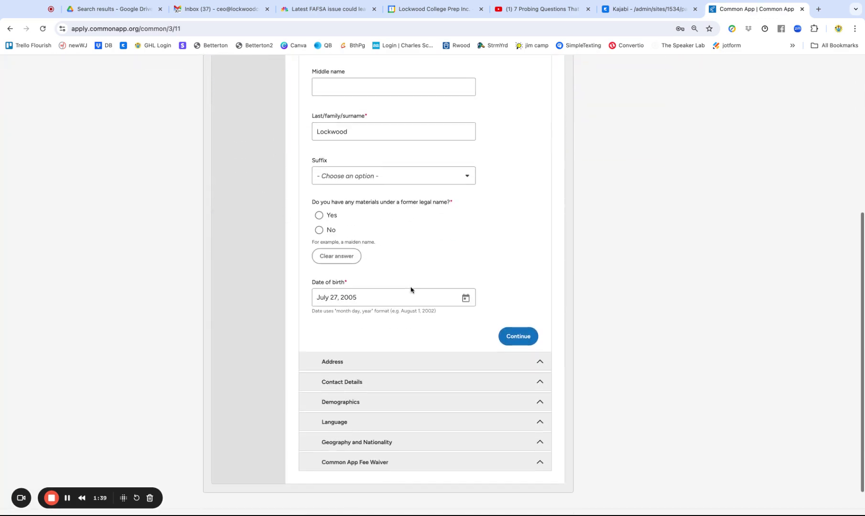
pyautogui.scroll(5, 411, 289)
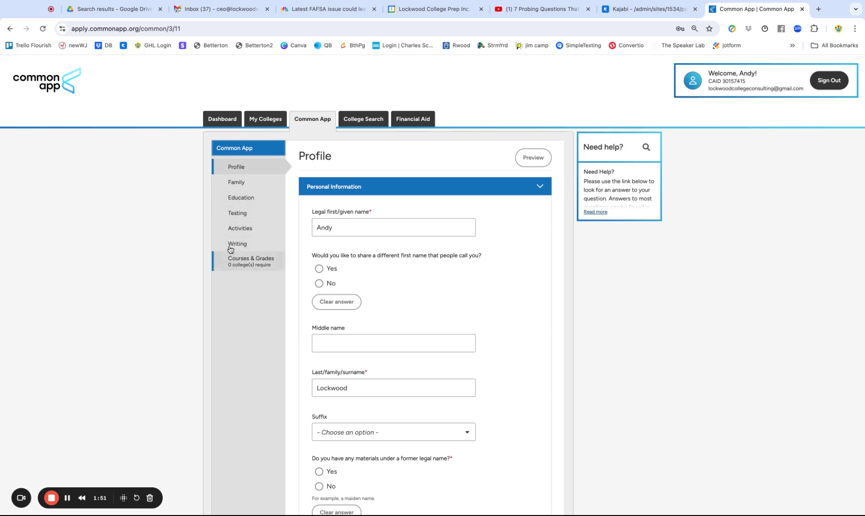
pyautogui.click(236, 184)
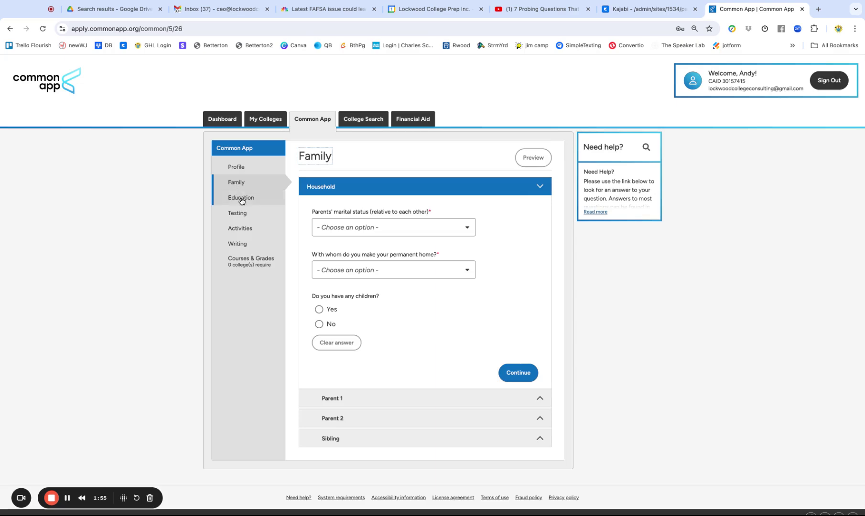
pyautogui.click(241, 201)
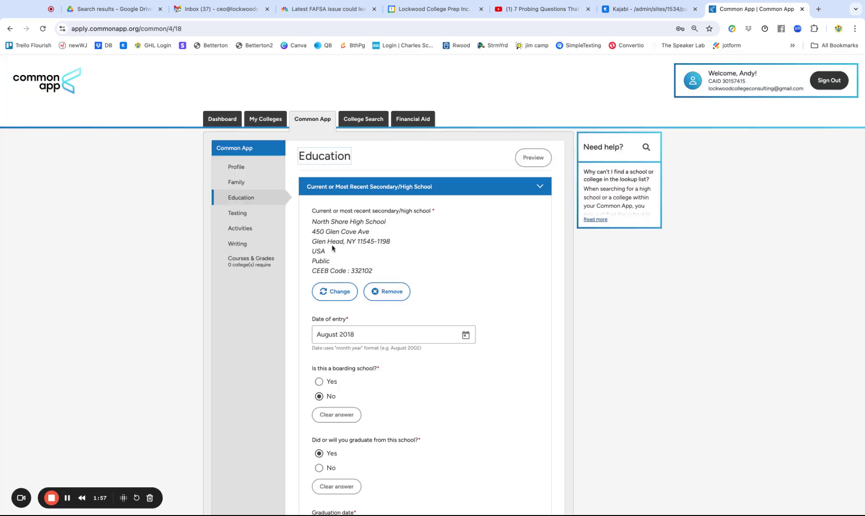
pyautogui.scroll(-3, 332, 248)
pyautogui.scroll(-2, 332, 247)
pyautogui.scroll(5, 330, 248)
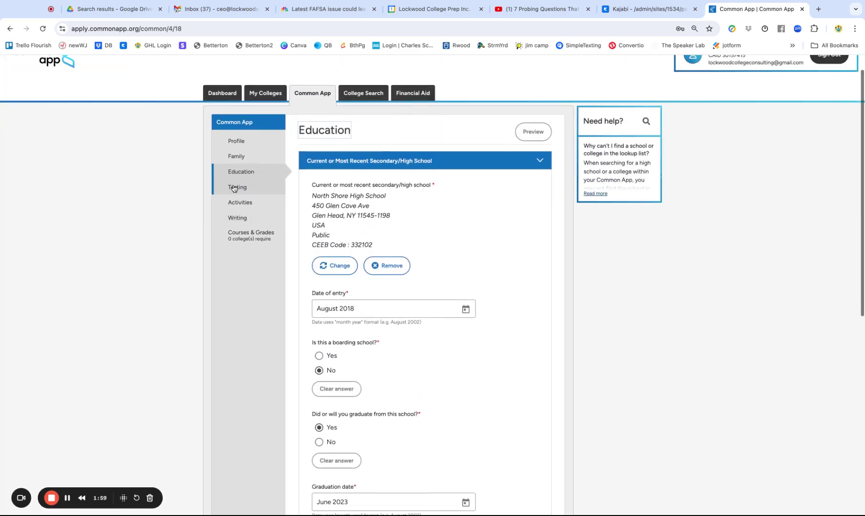
# In Testing, remove SAT Tests from the tests to report and leave the question empty
pyautogui.click(234, 188)
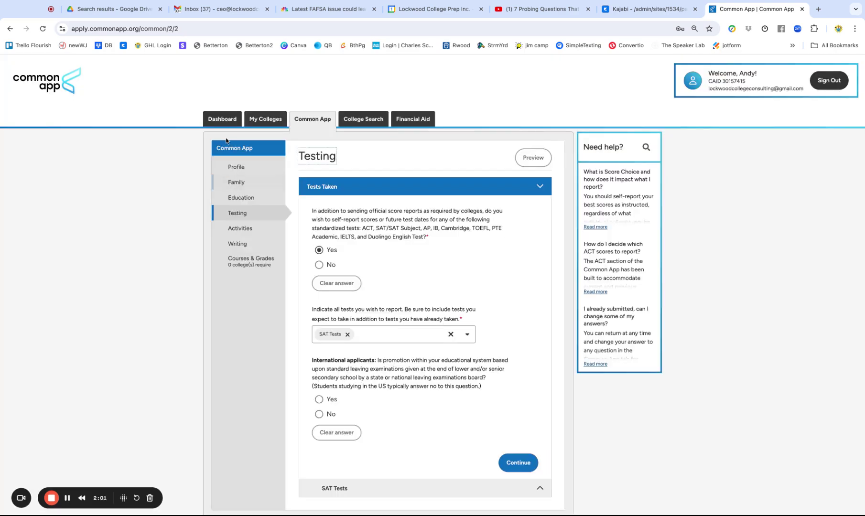
pyautogui.scroll(-2, 180, 211)
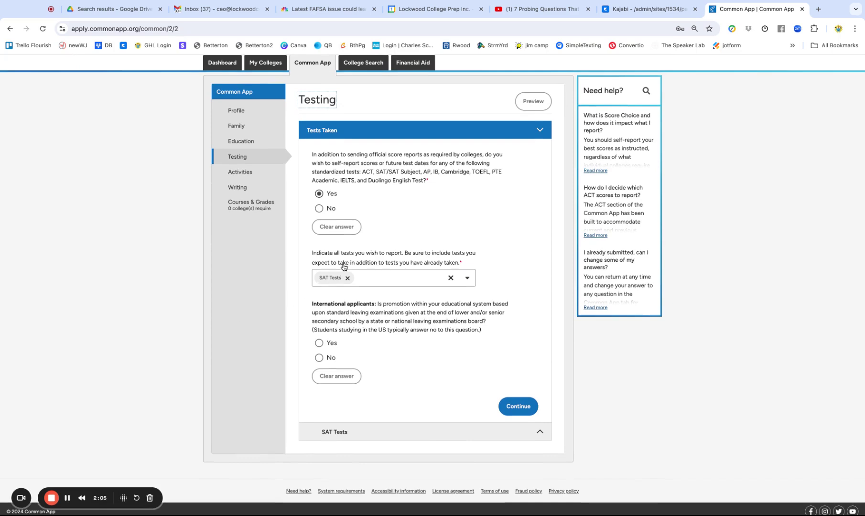
pyautogui.click(450, 277)
pyautogui.click(387, 292)
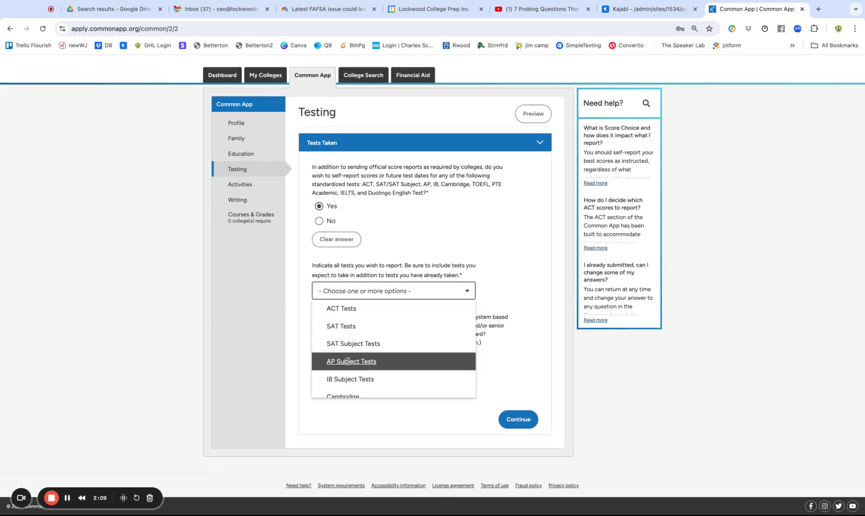
pyautogui.scroll(-1, 347, 371)
pyautogui.click(272, 286)
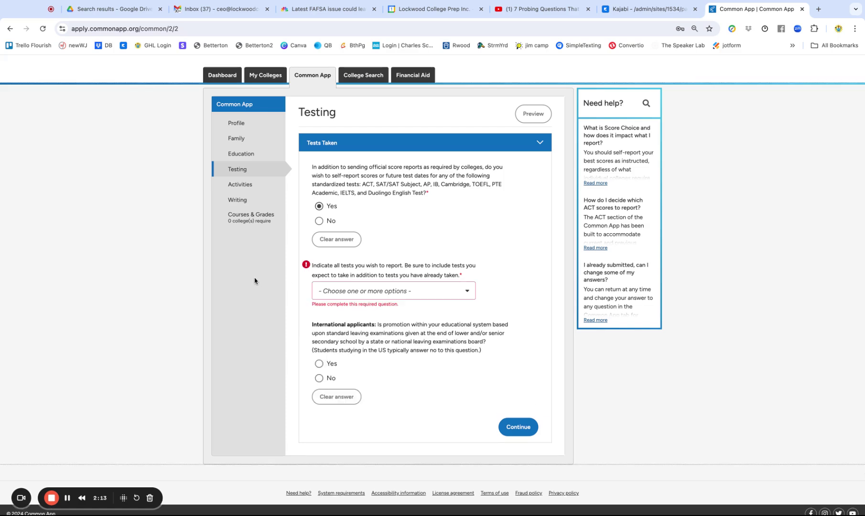
pyautogui.click(240, 185)
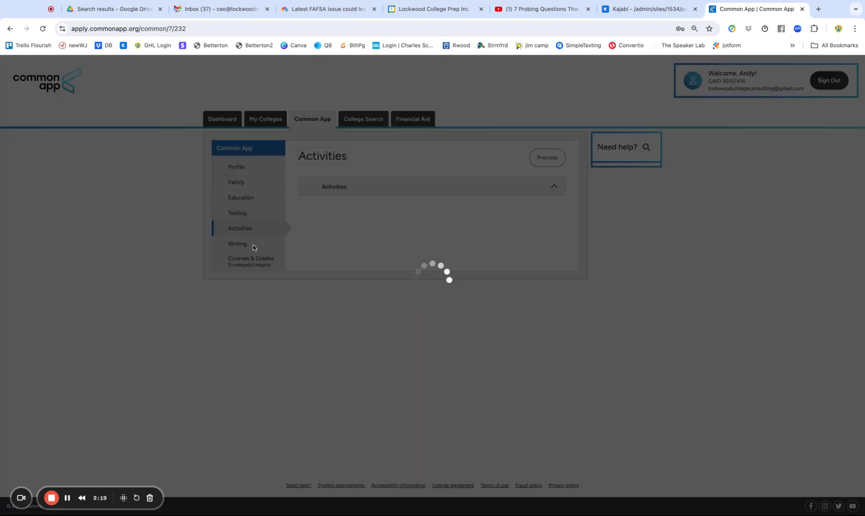
pyautogui.scroll(-8, 91, 300)
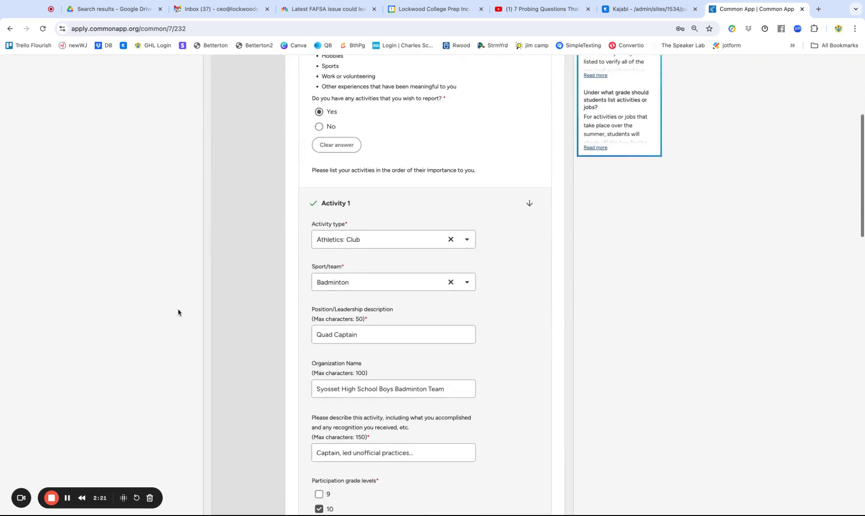
pyautogui.scroll(8, 178, 313)
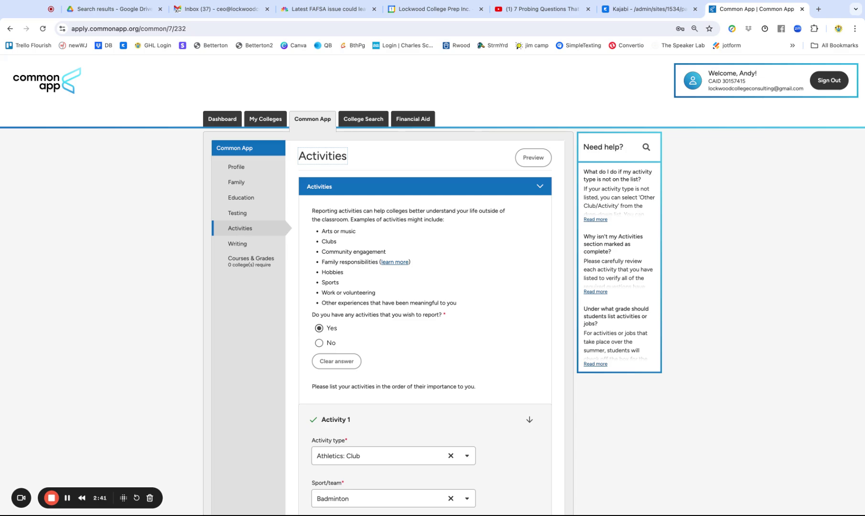
pyautogui.click(238, 244)
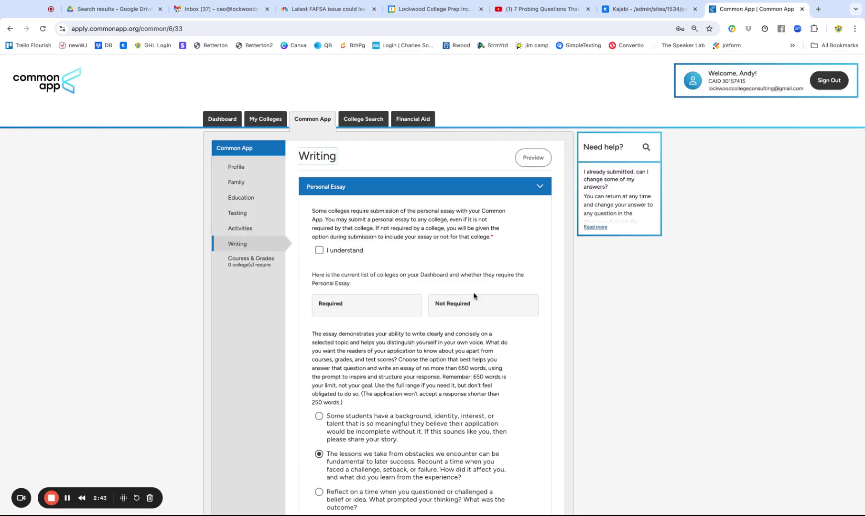
pyautogui.scroll(-5, 473, 295)
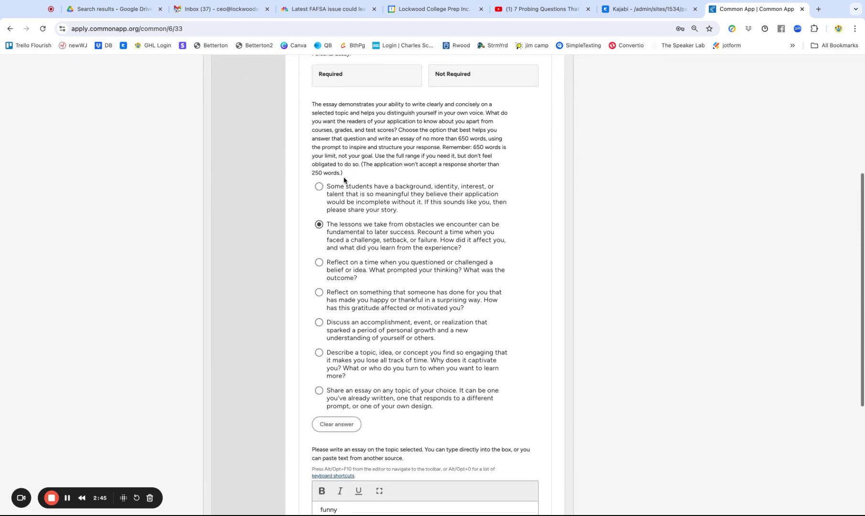
pyautogui.moveTo(343, 183); pyautogui.dragTo(449, 415)
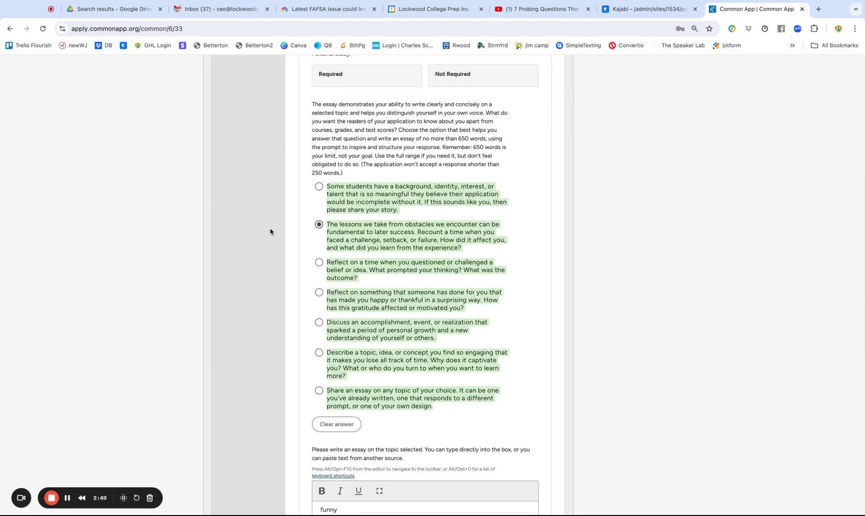
pyautogui.scroll(-2, 270, 231)
pyautogui.scroll(5, 271, 230)
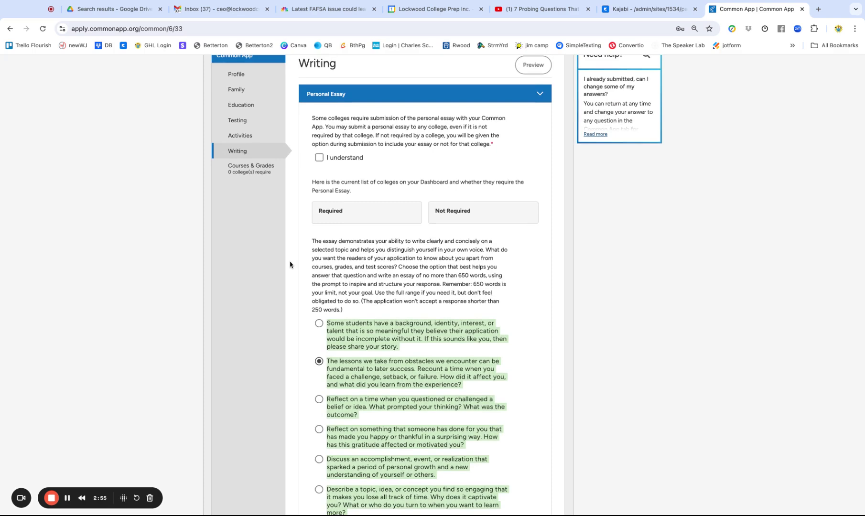
pyautogui.scroll(3, 290, 264)
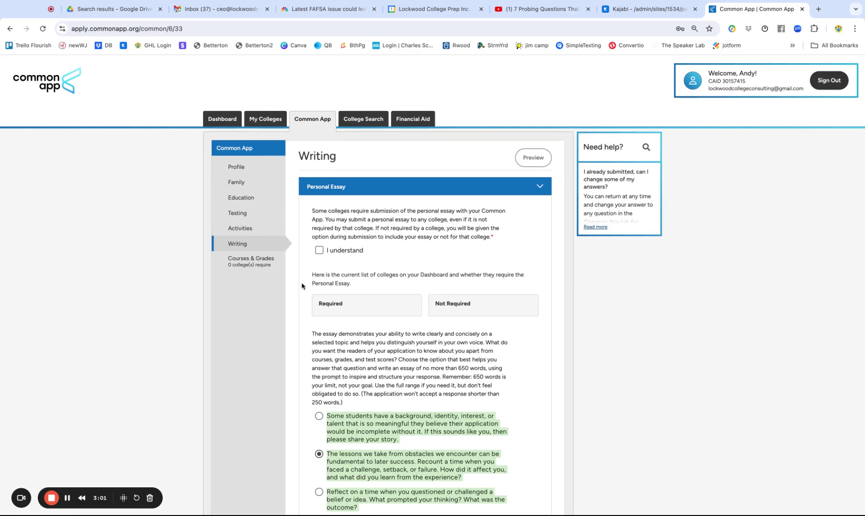
# Open the Activities section and scroll through it to Activity 1
pyautogui.click(239, 228)
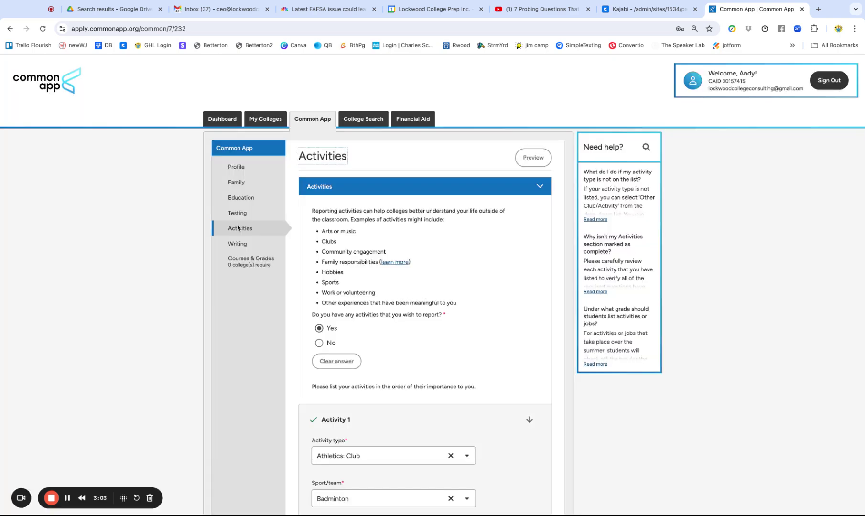
pyautogui.scroll(-2, 414, 261)
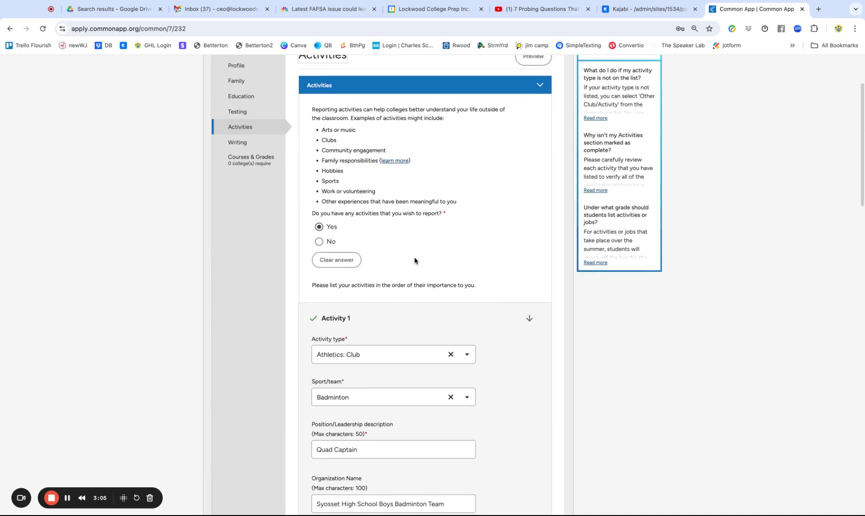
pyautogui.scroll(-2, 414, 260)
pyautogui.scroll(3, 414, 261)
pyautogui.scroll(1, 426, 309)
pyautogui.scroll(-3, 426, 309)
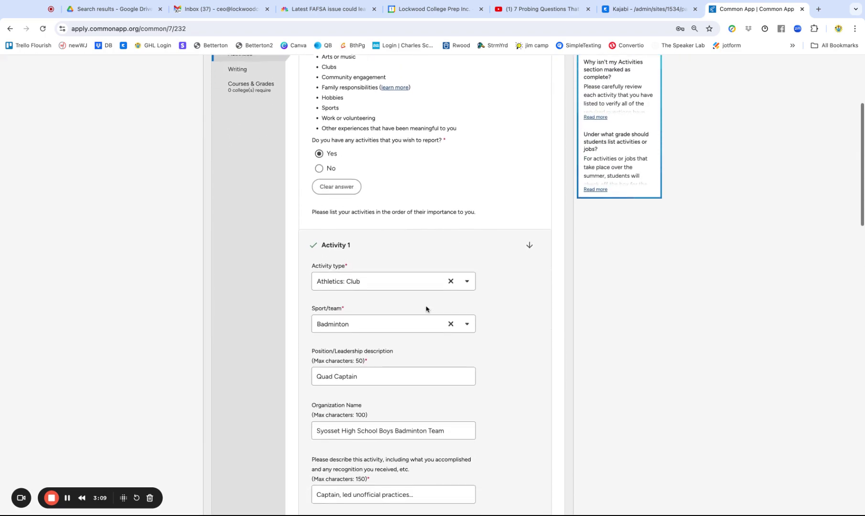
pyautogui.scroll(-1, 426, 308)
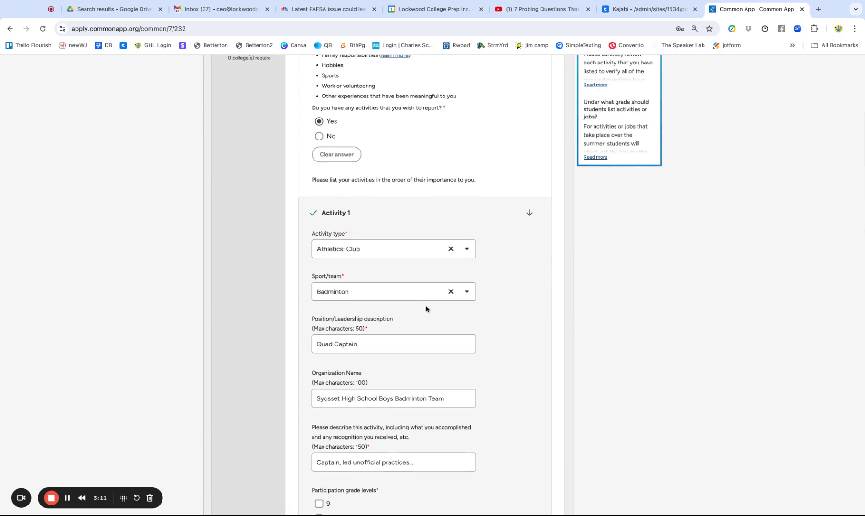
pyautogui.scroll(-7, 426, 308)
pyautogui.scroll(-5, 480, 309)
pyautogui.scroll(7, 480, 310)
pyautogui.scroll(5, 480, 309)
pyautogui.scroll(-2, 480, 310)
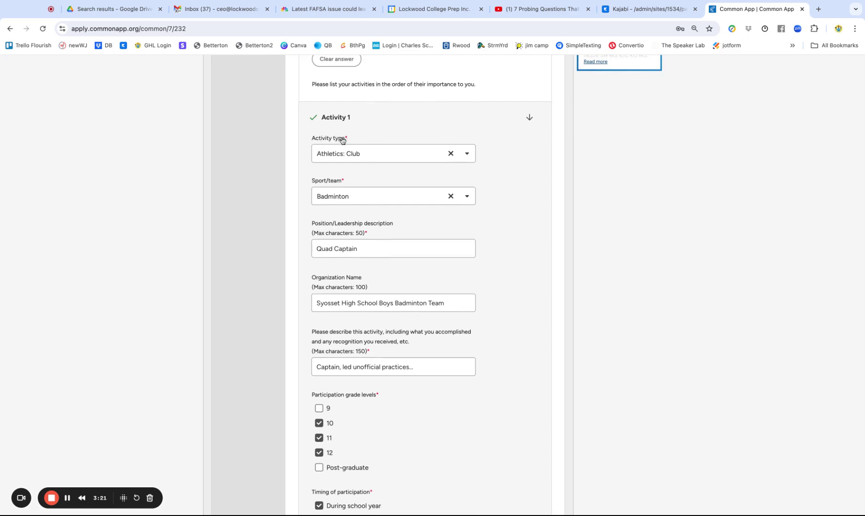
# Browse the full Activity 1 activity-type list, keeping Athletics: Club
pyautogui.click(343, 156)
pyautogui.scroll(-6, 353, 224)
pyautogui.scroll(4, 356, 228)
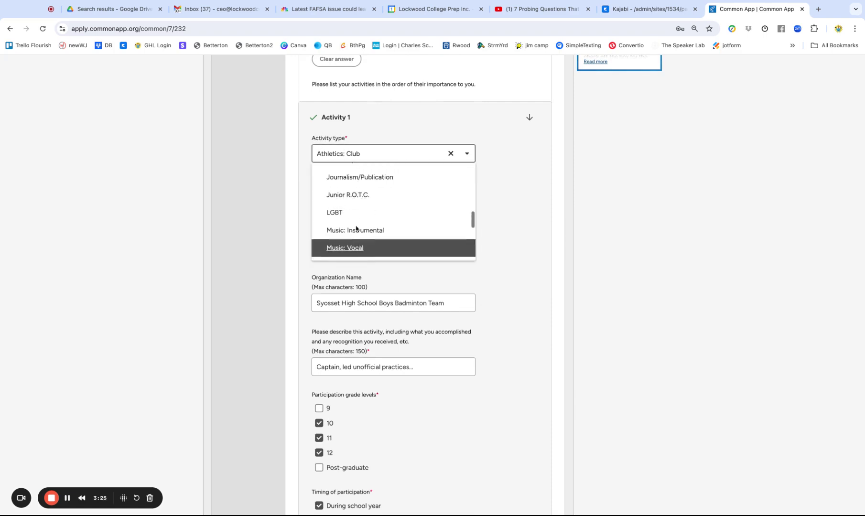
pyautogui.scroll(3, 356, 225)
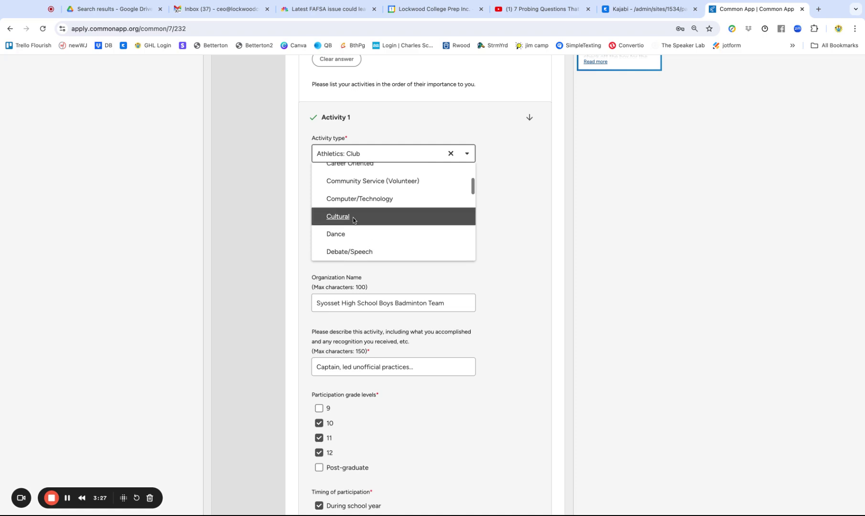
pyautogui.scroll(1, 356, 221)
pyautogui.scroll(-5, 368, 206)
pyautogui.scroll(-1, 369, 205)
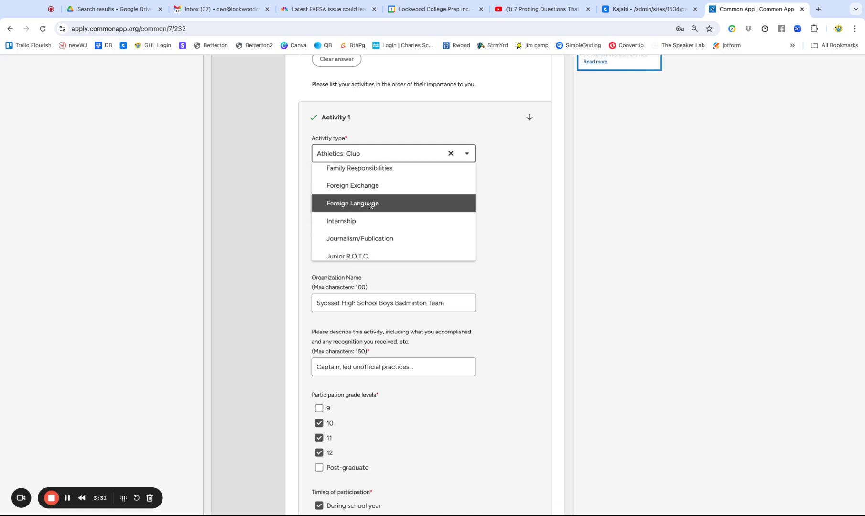
pyautogui.scroll(-2, 369, 205)
pyautogui.scroll(-5, 375, 213)
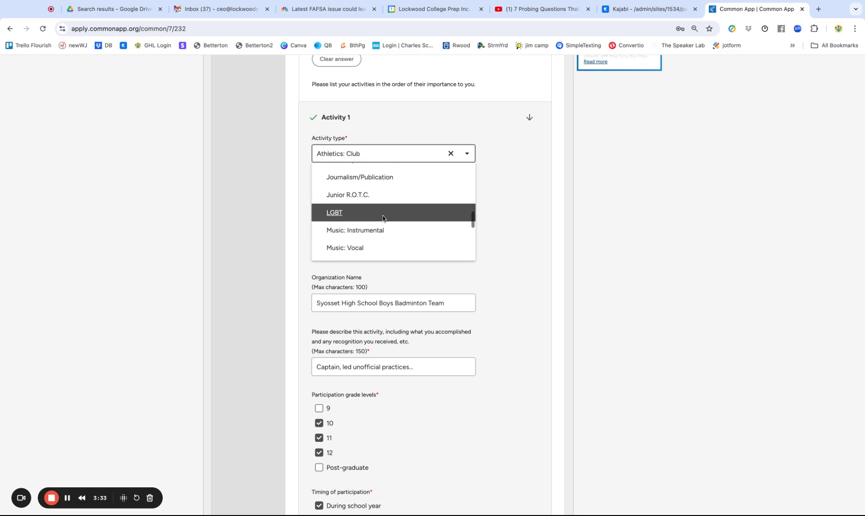
pyautogui.scroll(-4, 383, 219)
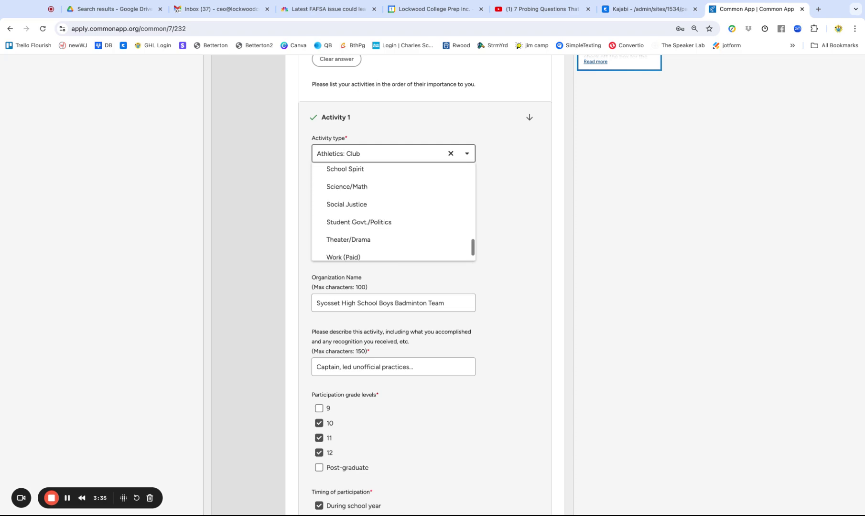
pyautogui.scroll(-1, 414, 217)
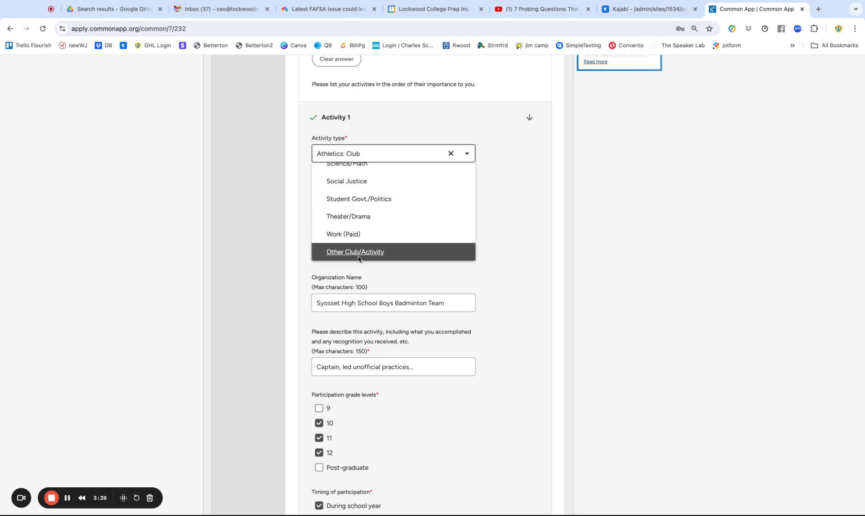
pyautogui.scroll(10, 373, 247)
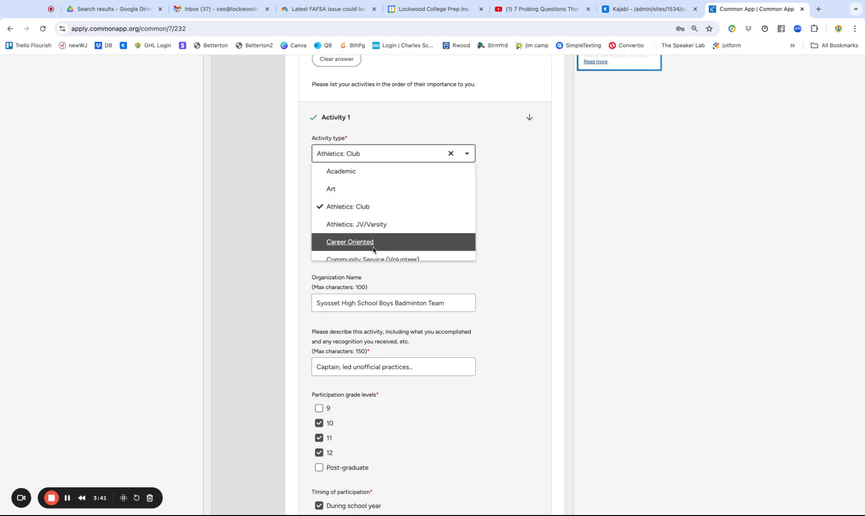
# Close the activity-type and sport/team lists, keeping Athletics: Club and Badminton
pyautogui.click(518, 228)
pyautogui.scroll(-1, 469, 209)
pyautogui.click(332, 171)
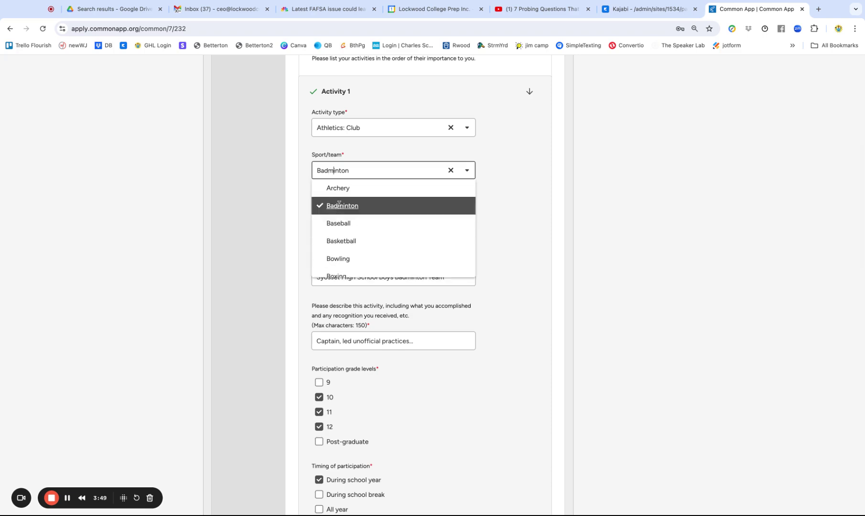
pyautogui.click(505, 209)
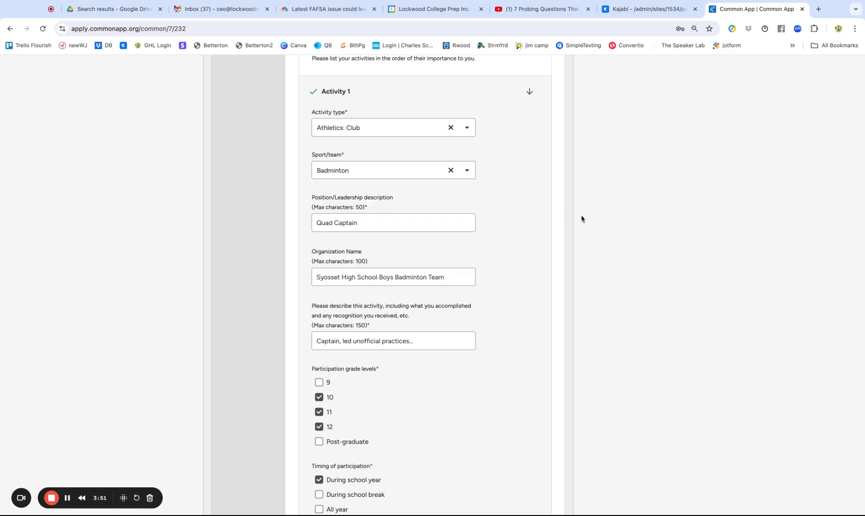
# Review Activity 1's position, organization name and description answers without changing them
pyautogui.scroll(-3, 578, 217)
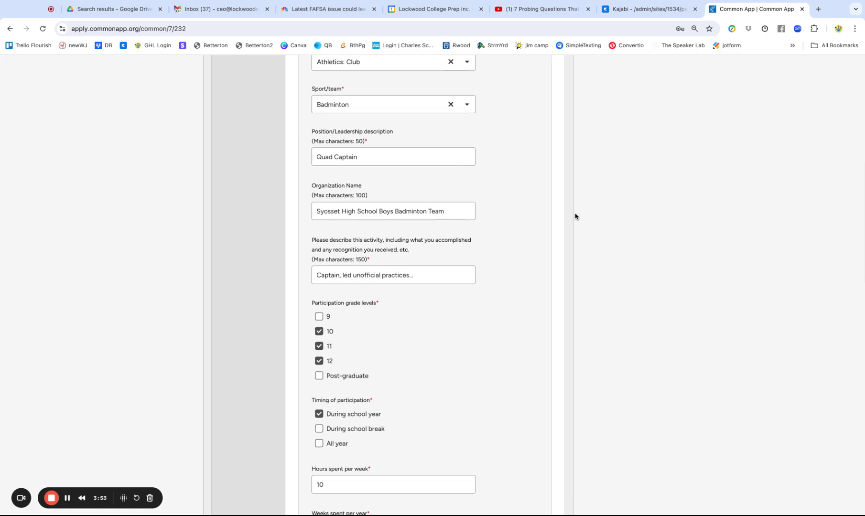
pyautogui.tripleClick(369, 145)
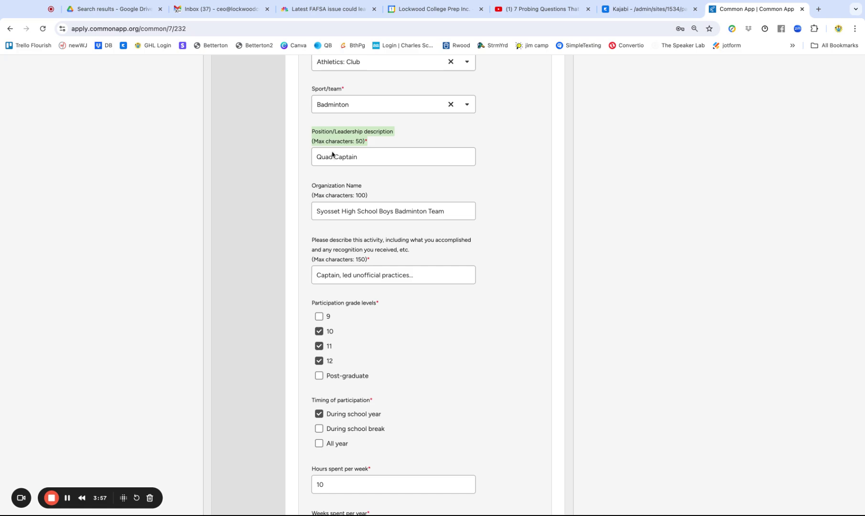
pyautogui.scroll(-1, 331, 137)
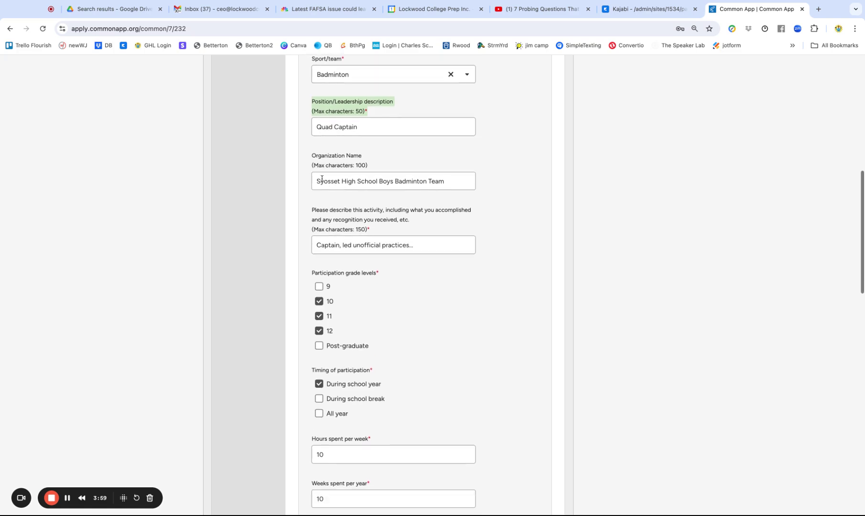
pyautogui.tripleClick(442, 181)
pyautogui.click(279, 182)
pyautogui.scroll(-1, 462, 191)
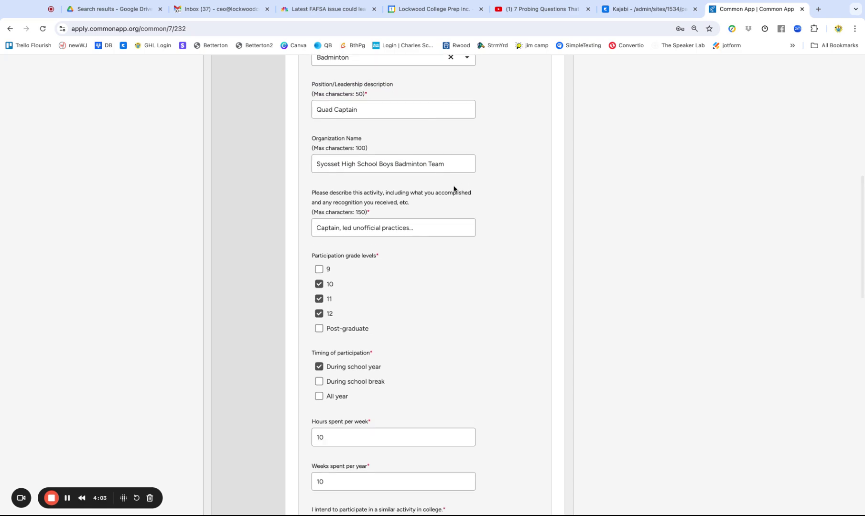
pyautogui.scroll(-1, 456, 188)
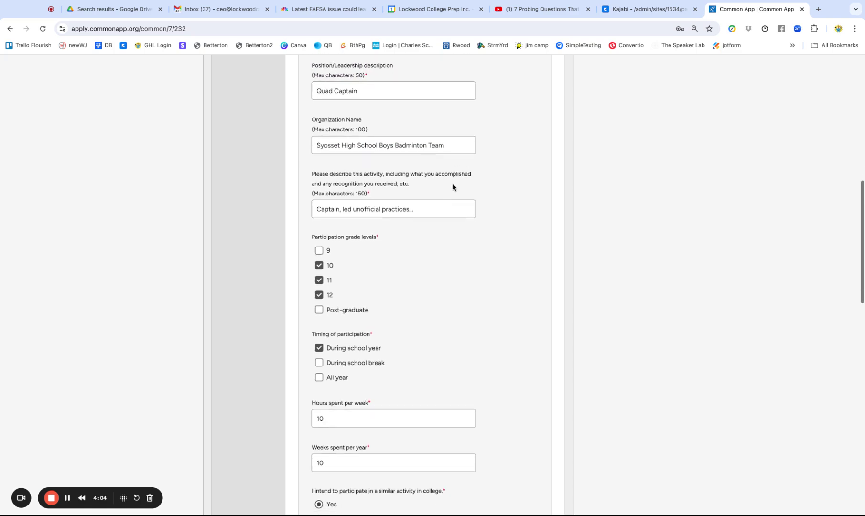
pyautogui.tripleClick(310, 174)
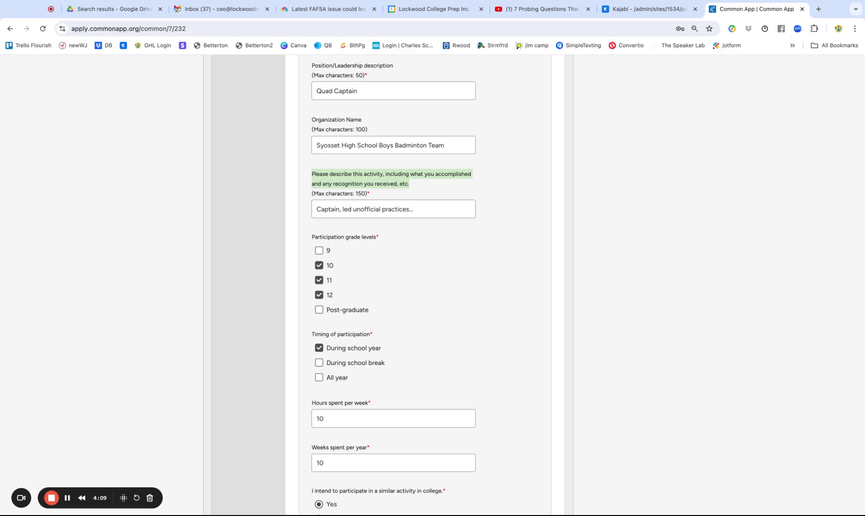
pyautogui.click(363, 184)
pyautogui.click(363, 182)
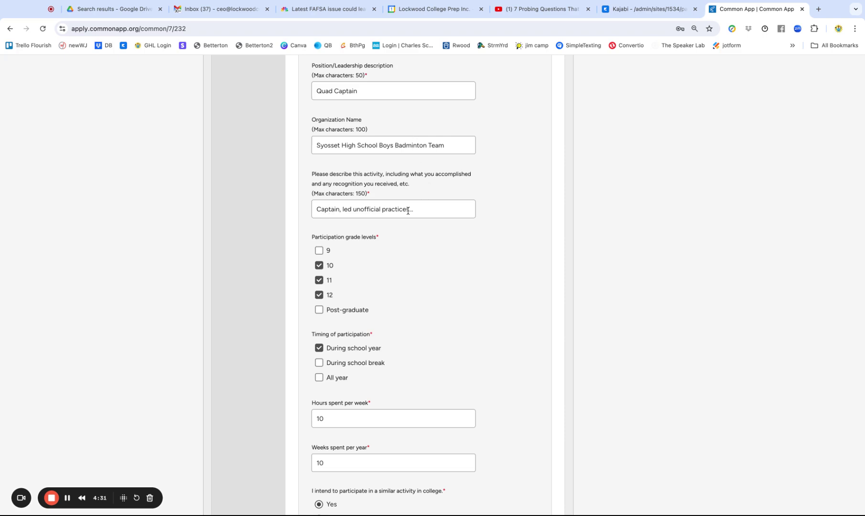
pyautogui.scroll(-3, 410, 214)
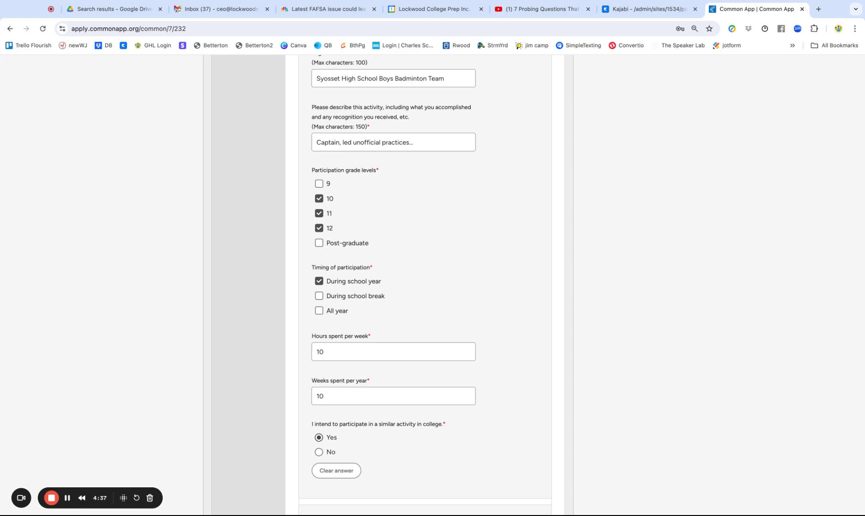
pyautogui.scroll(1, 419, 148)
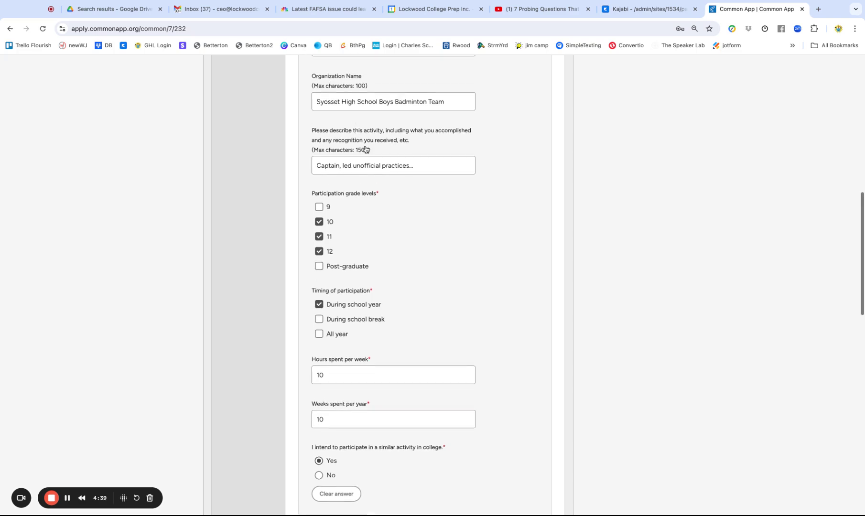
pyautogui.tripleClick(372, 149)
pyautogui.click(422, 240)
pyautogui.scroll(-2, 421, 240)
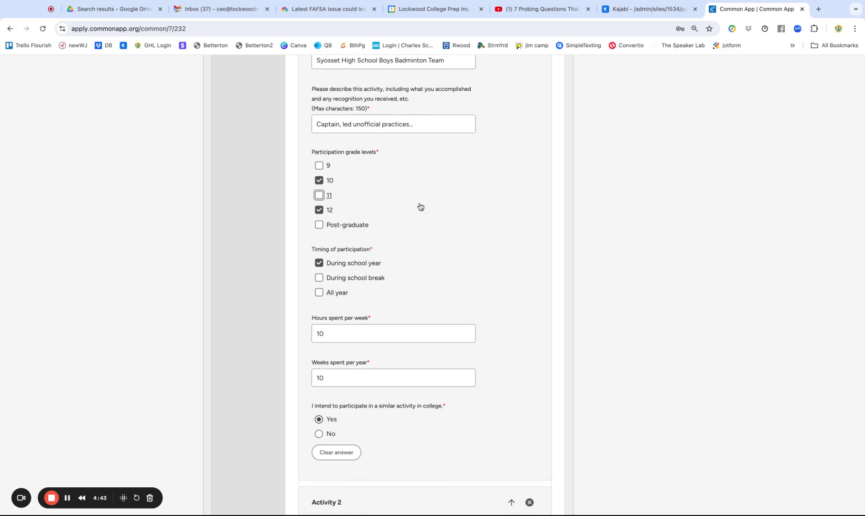
pyautogui.scroll(-1, 453, 212)
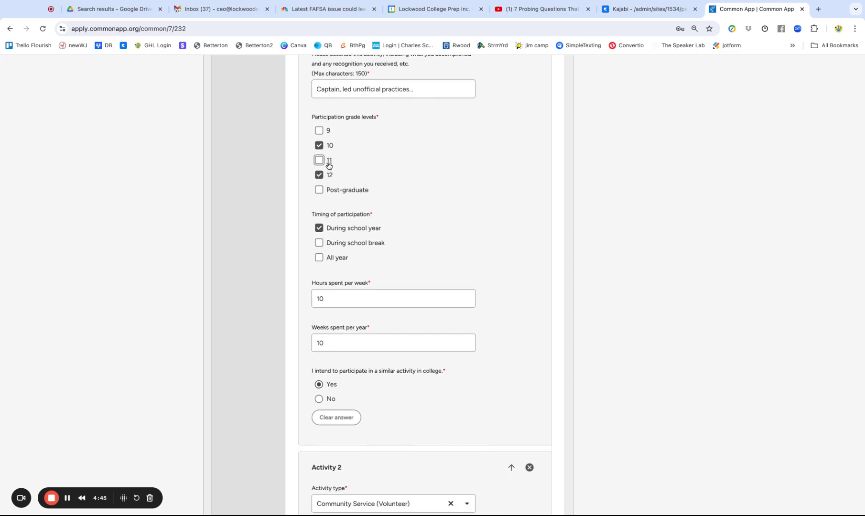
pyautogui.scroll(-1, 483, 171)
pyautogui.scroll(-3, 497, 171)
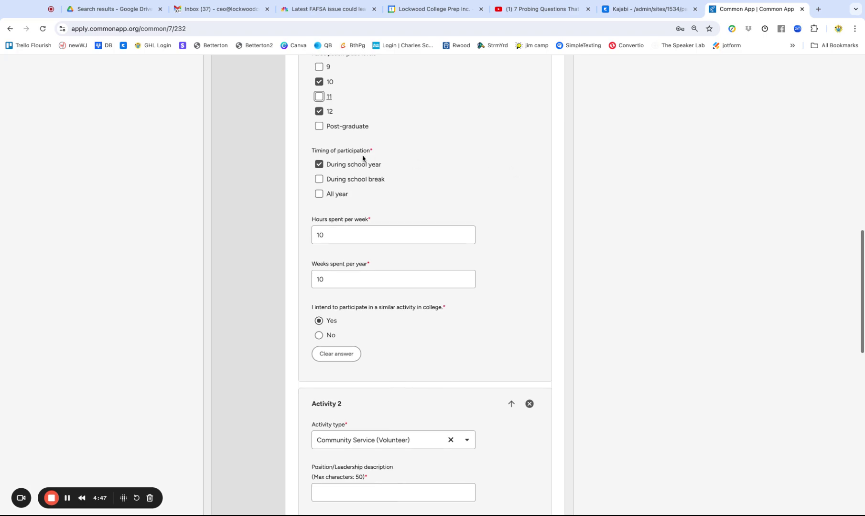
pyautogui.scroll(-1, 500, 176)
pyautogui.scroll(-1, 580, 164)
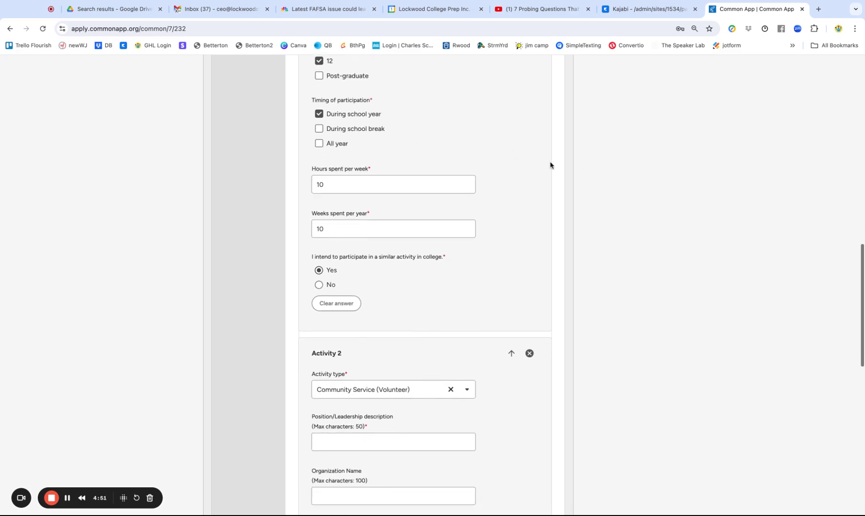
pyautogui.click(319, 144)
pyautogui.click(320, 115)
pyautogui.scroll(-2, 530, 142)
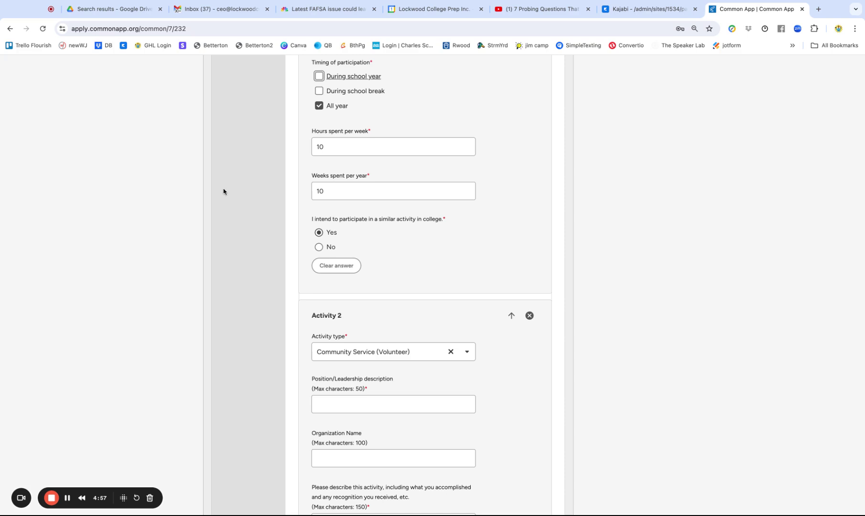
pyautogui.scroll(-2, 549, 219)
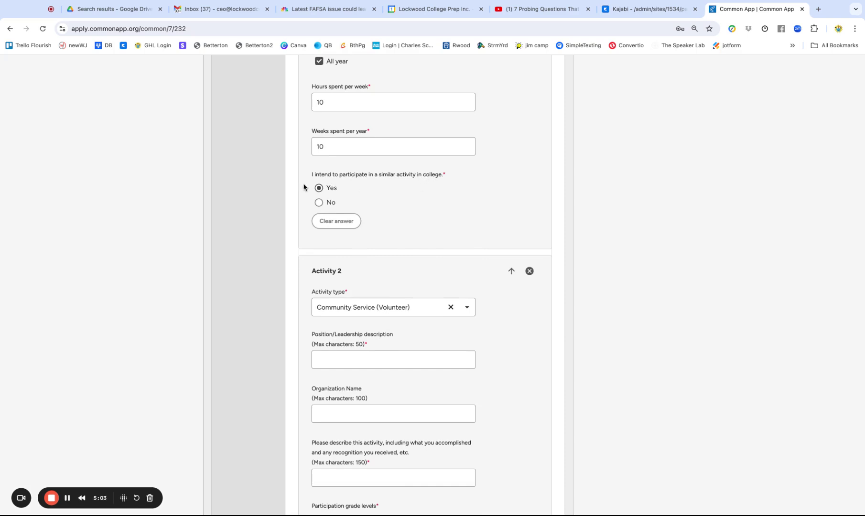
pyautogui.scroll(-3, 370, 305)
pyautogui.scroll(-7, 363, 243)
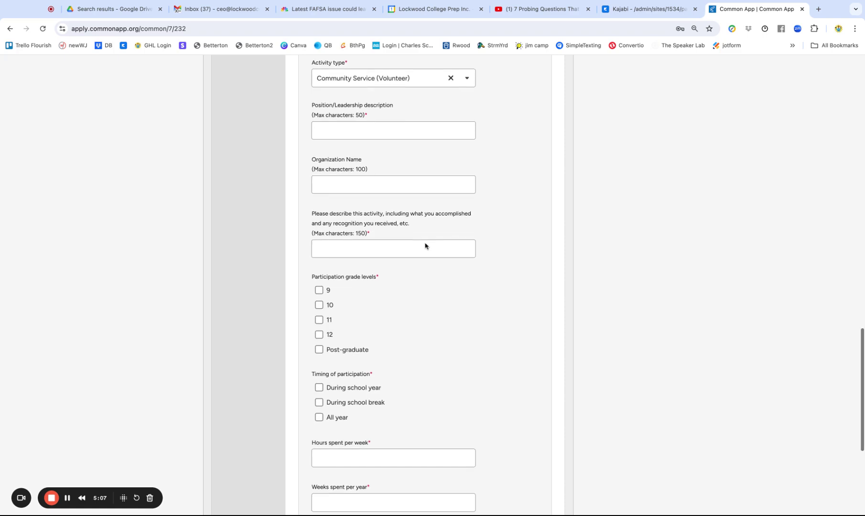
pyautogui.scroll(-4, 452, 307)
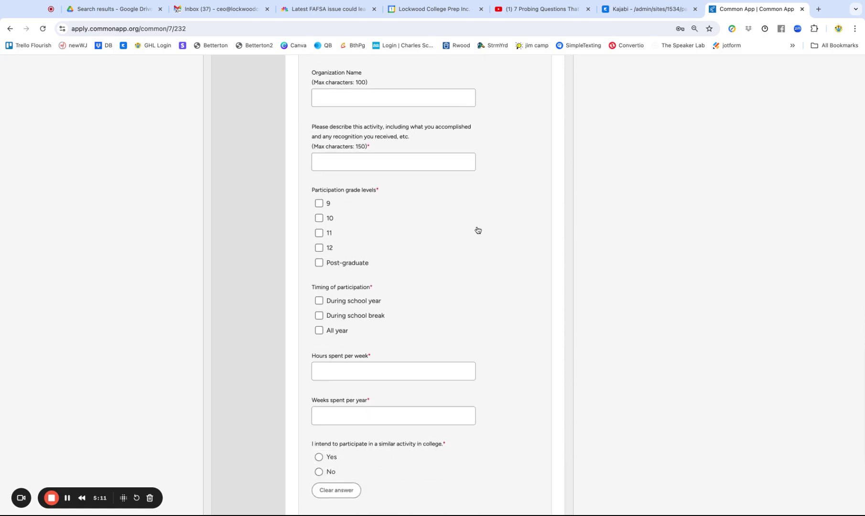
pyautogui.scroll(20, 478, 231)
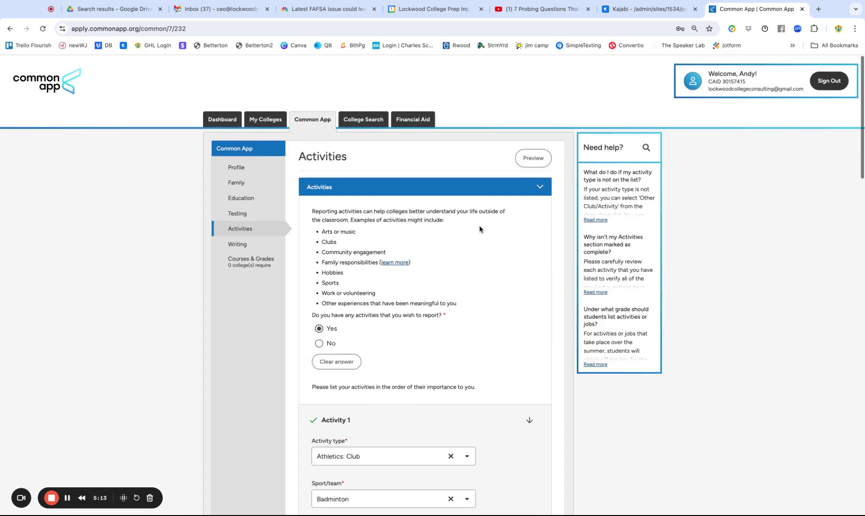
# In Education, expand the Current or Most Recent Year Courses part and view its questions
pyautogui.click(238, 198)
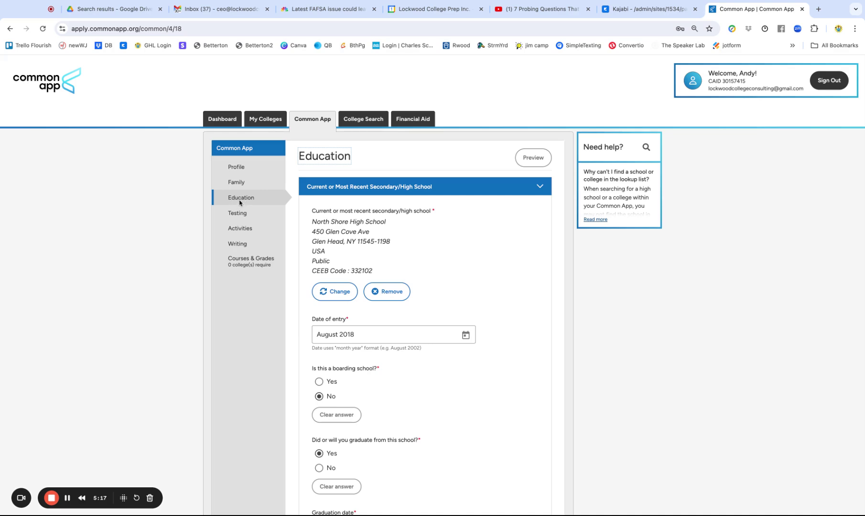
pyautogui.scroll(-8, 500, 277)
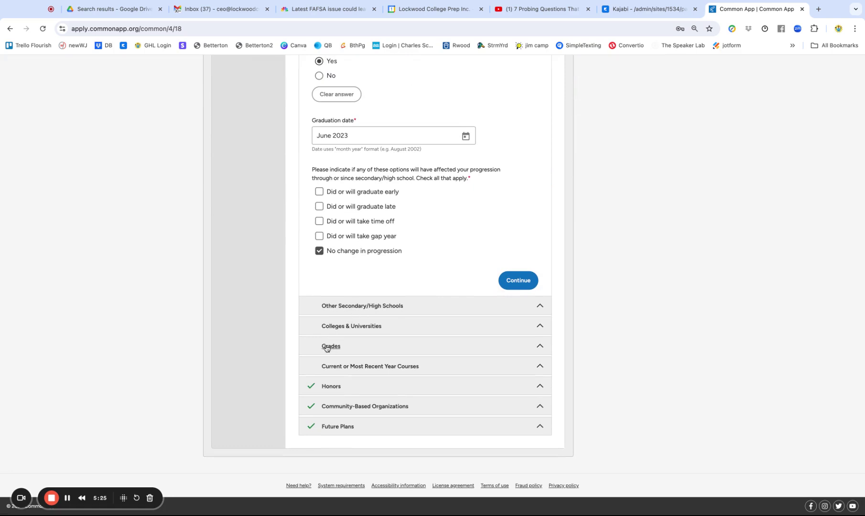
pyautogui.click(364, 366)
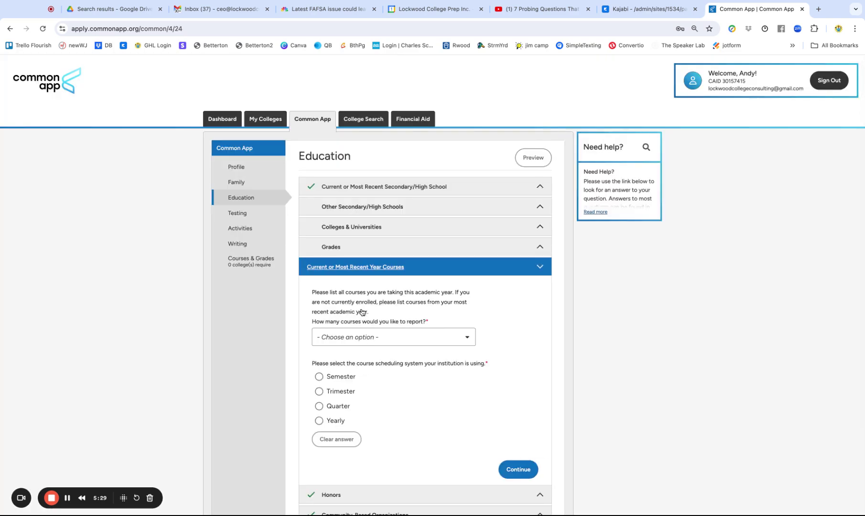
pyautogui.scroll(-1, 391, 307)
pyautogui.scroll(-2, 390, 307)
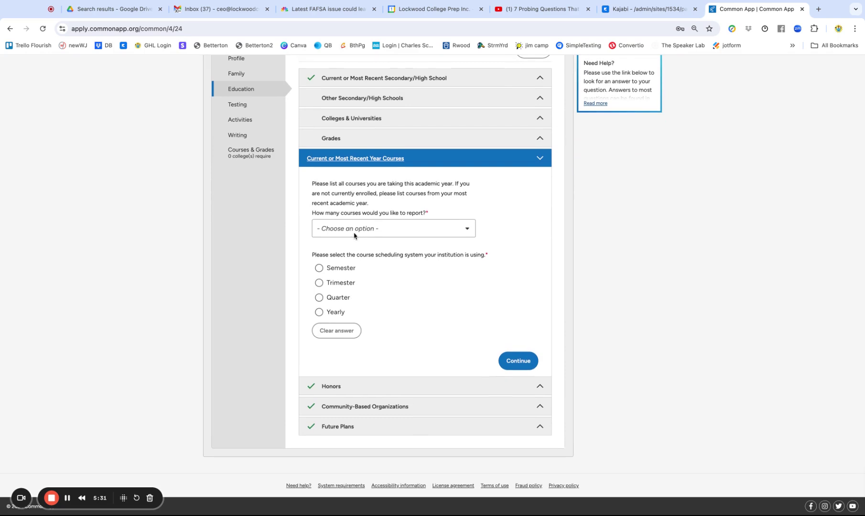
# Expand the Honors part and review the Honors 1 entry
pyautogui.click(329, 388)
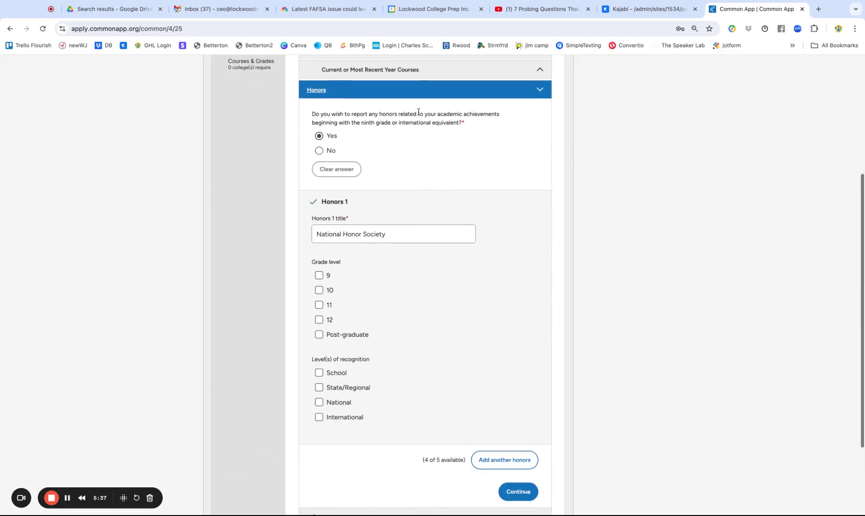
pyautogui.scroll(-2, 456, 121)
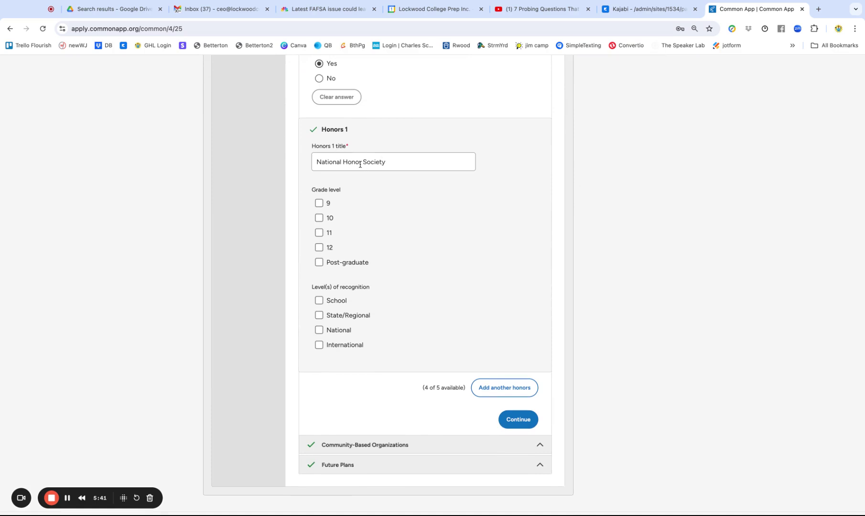
pyautogui.scroll(1, 360, 164)
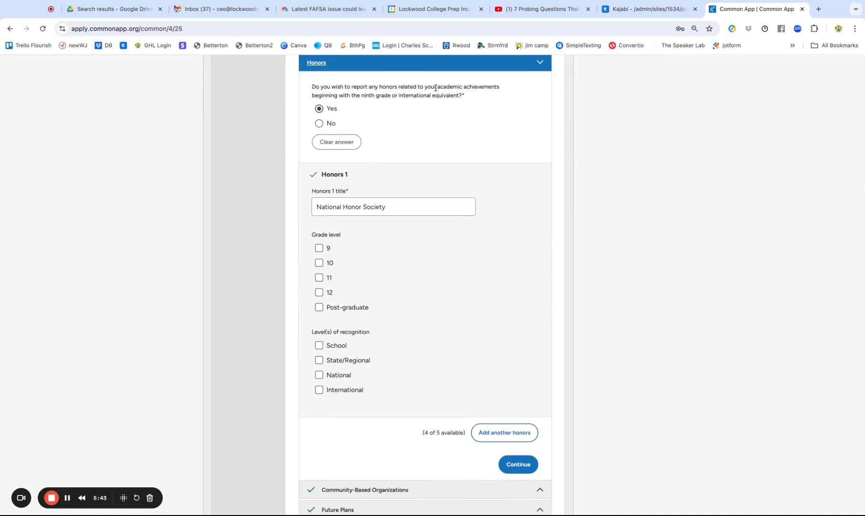
pyautogui.moveTo(435, 87); pyautogui.dragTo(500, 87)
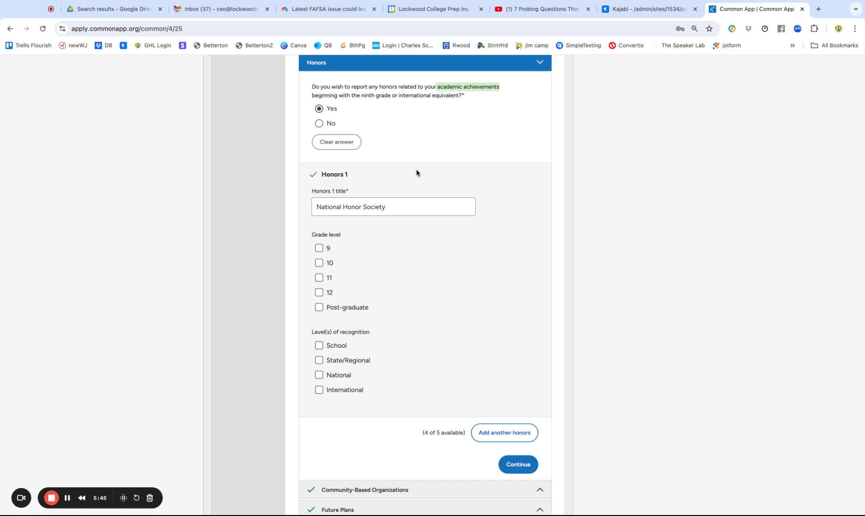
pyautogui.scroll(-2, 457, 266)
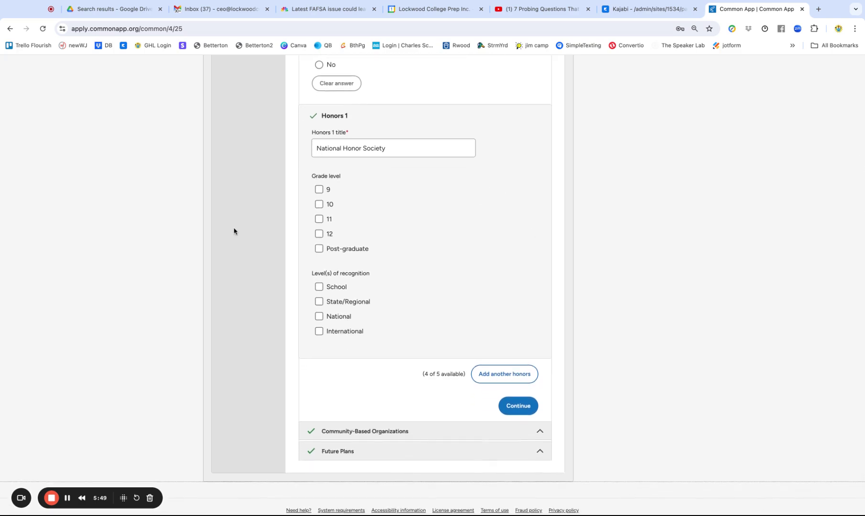
pyautogui.scroll(-1, 233, 231)
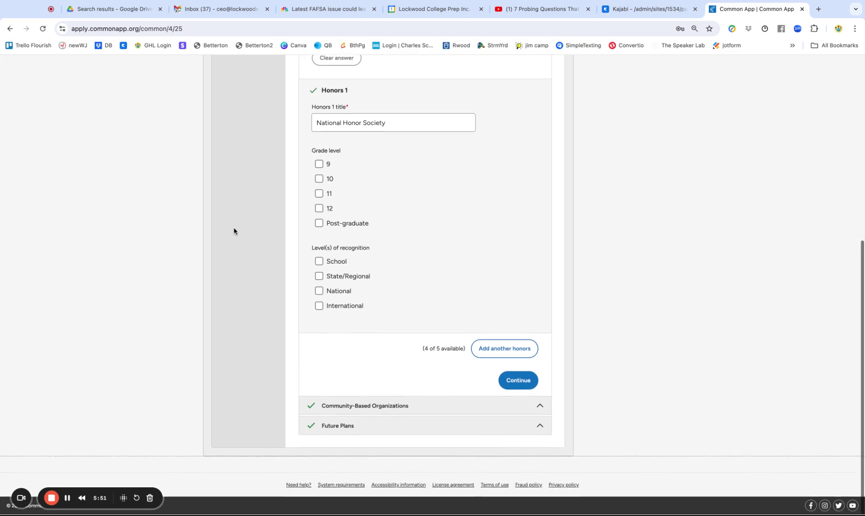
pyautogui.scroll(3, 262, 215)
pyautogui.click(361, 276)
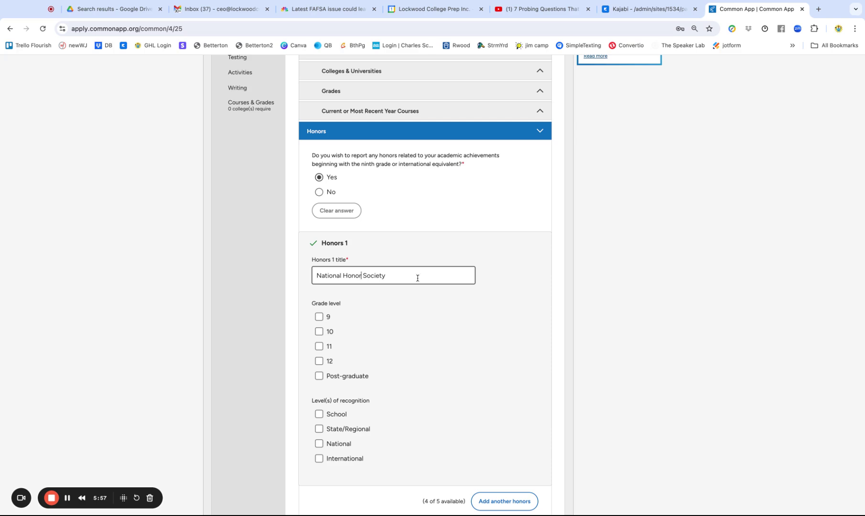
# Expand Community-Based Organizations and Future Plans, showing the 2024–2025 start and Business (MBA, MAcc)
pyautogui.scroll(-3, 434, 290)
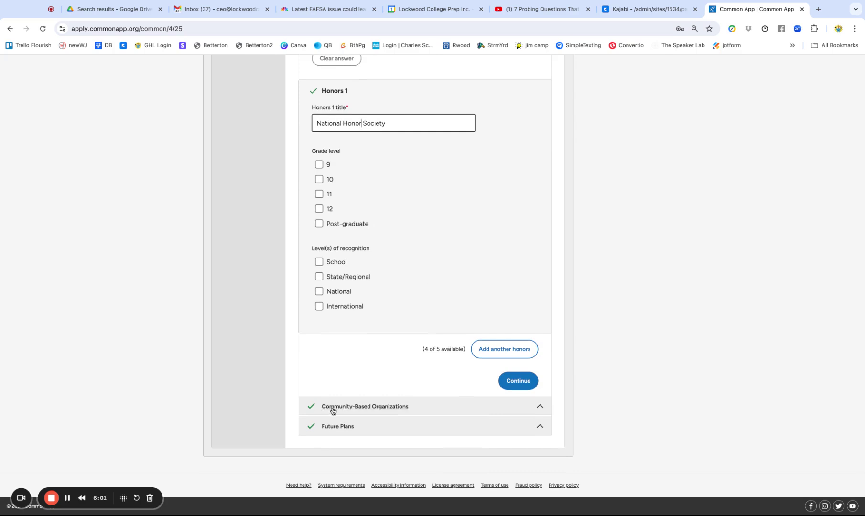
pyautogui.click(347, 405)
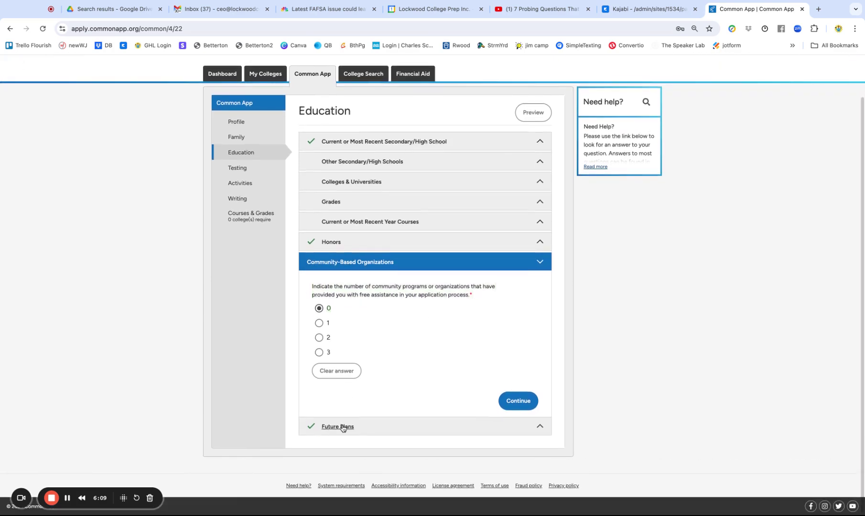
pyautogui.click(341, 426)
pyautogui.scroll(-3, 494, 311)
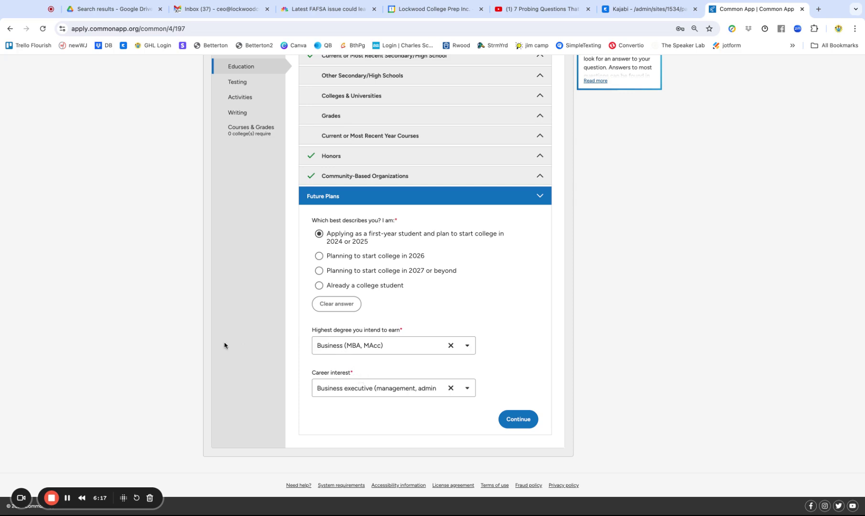
pyautogui.scroll(3, 226, 344)
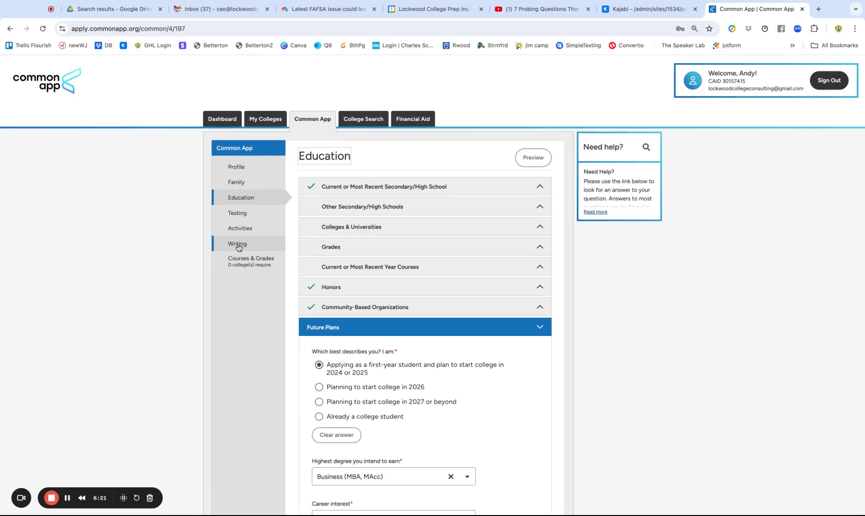
# Search College Search for 'boston co' and add Boston College to My Colleges
pyautogui.click(264, 124)
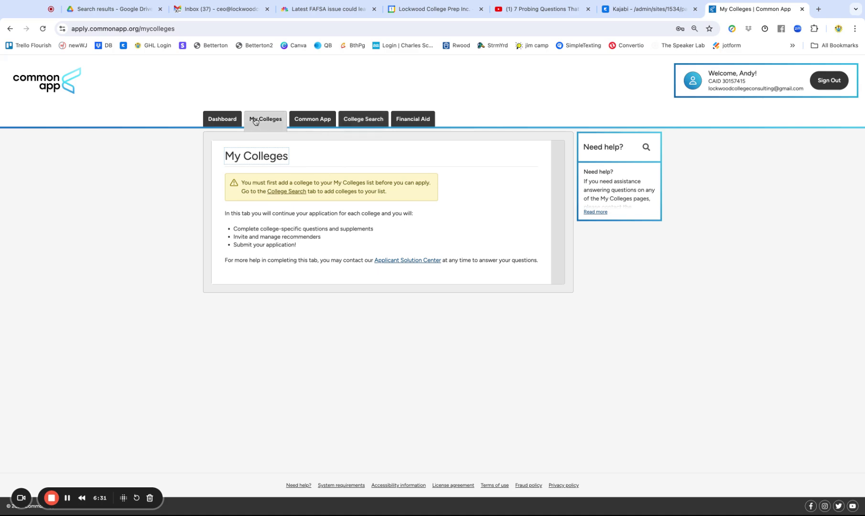
pyautogui.click(371, 122)
pyautogui.click(264, 197)
pyautogui.write('bos')
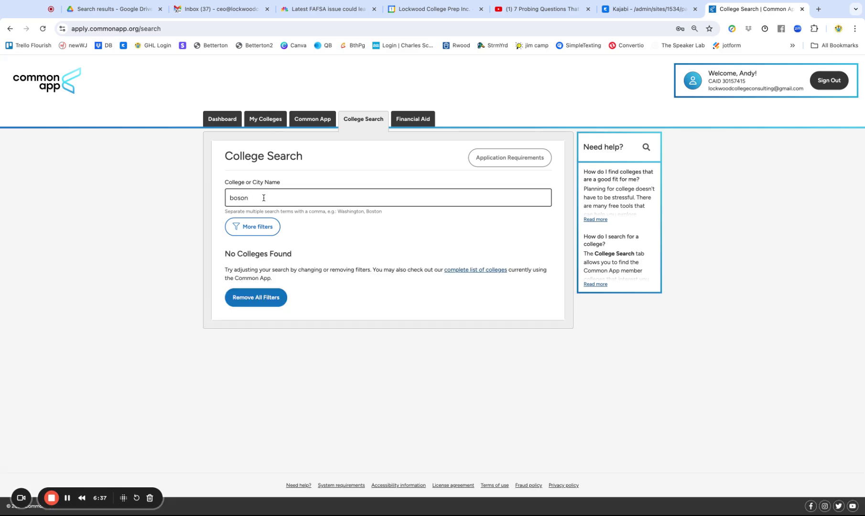
pyautogui.write('ton college')
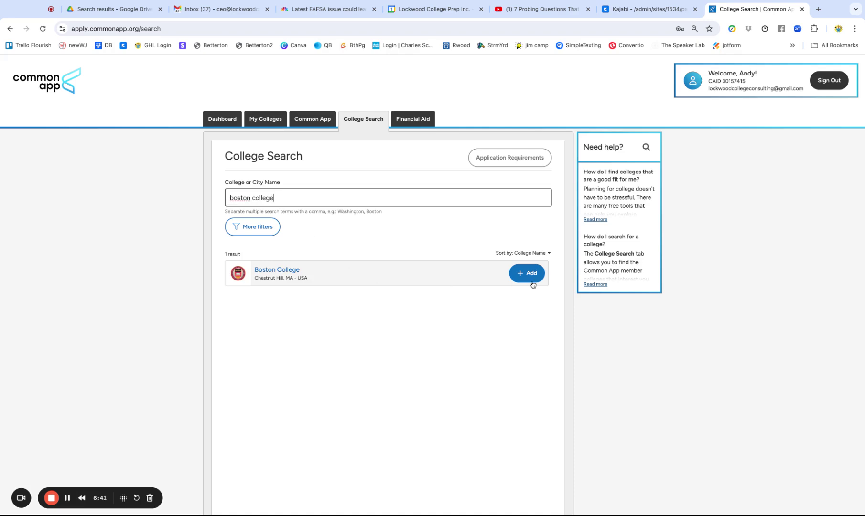
pyautogui.click(528, 274)
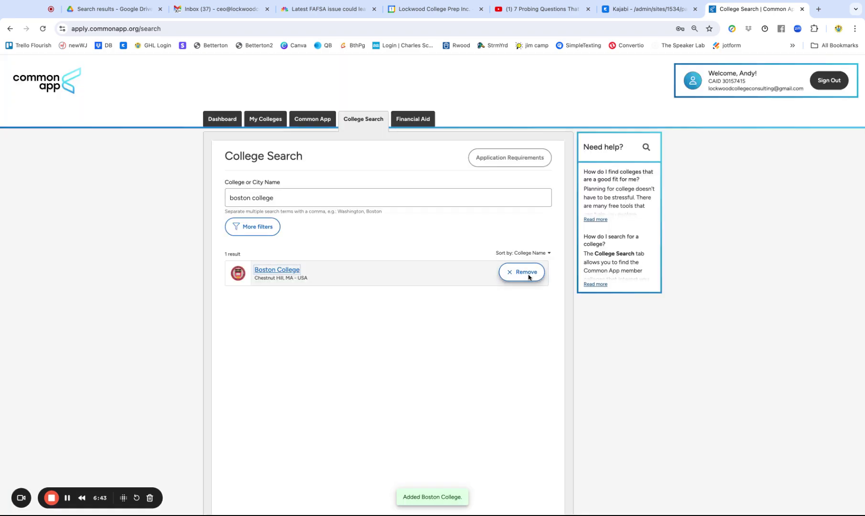
# From the dashboard, set Boston College's start term to September 2025 and the admission plan to Early Decision
pyautogui.click(310, 119)
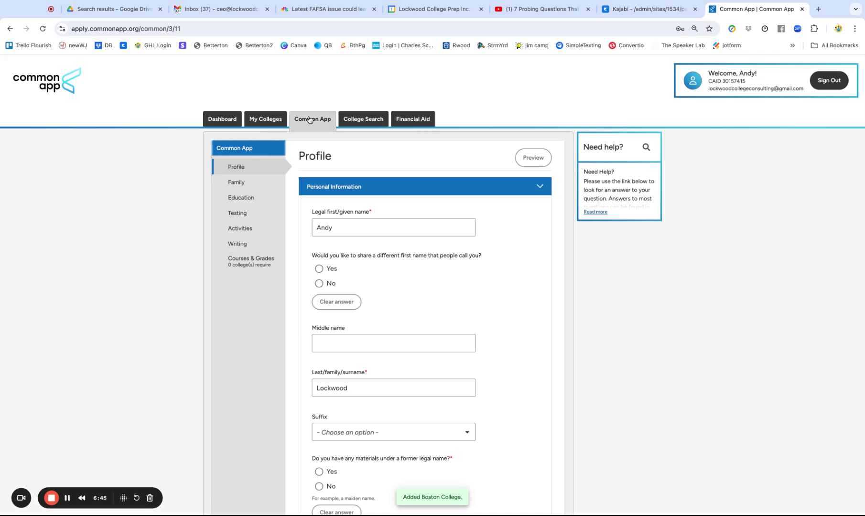
pyautogui.click(219, 122)
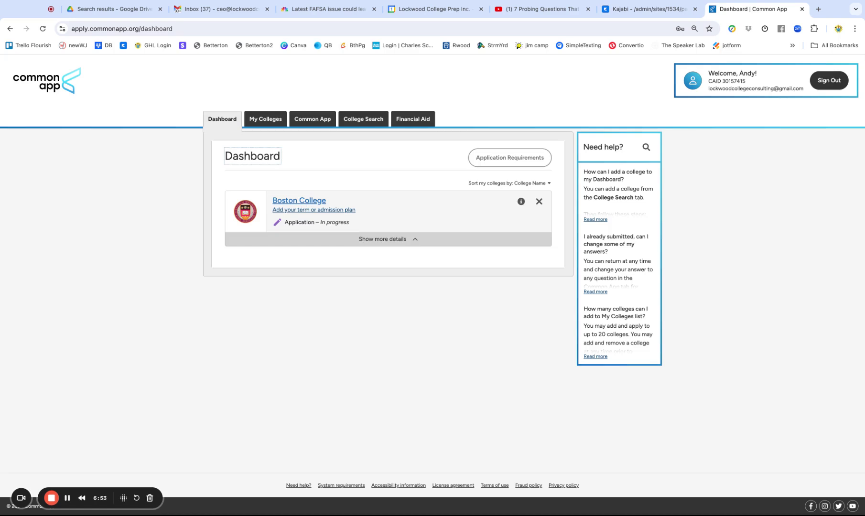
pyautogui.click(304, 210)
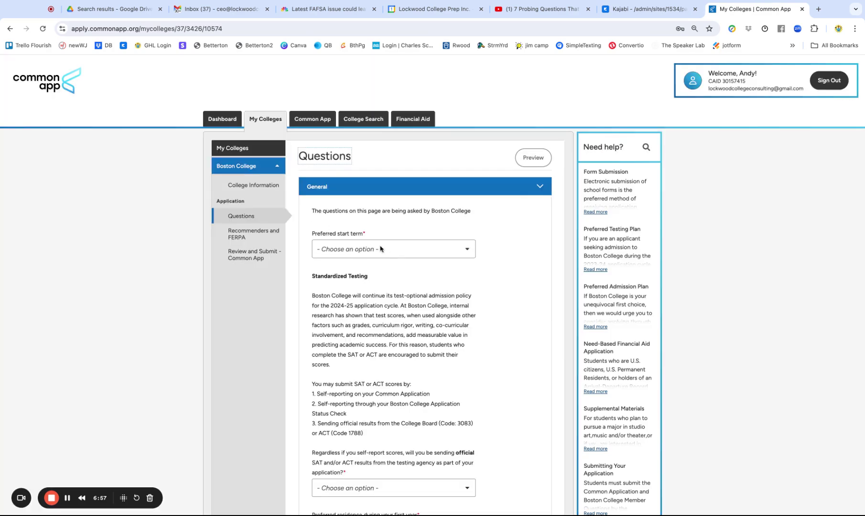
pyautogui.click(381, 249)
pyautogui.click(355, 266)
pyautogui.scroll(-1, 539, 291)
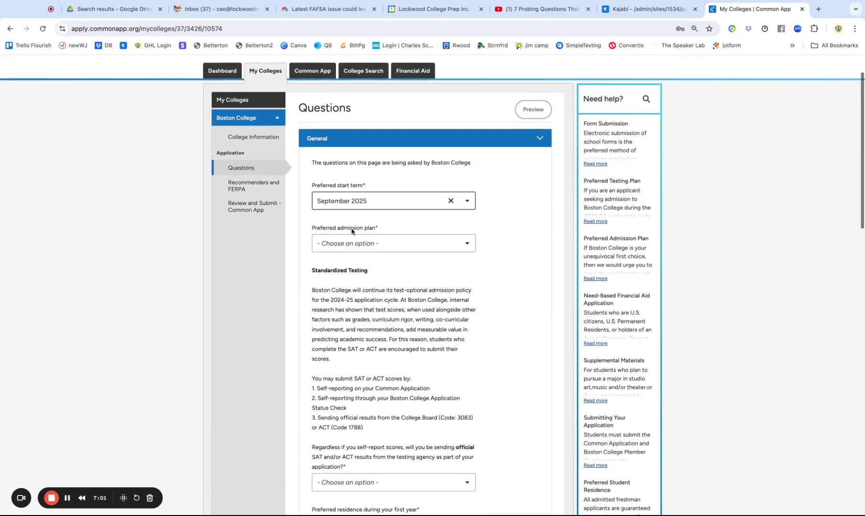
pyautogui.click(349, 244)
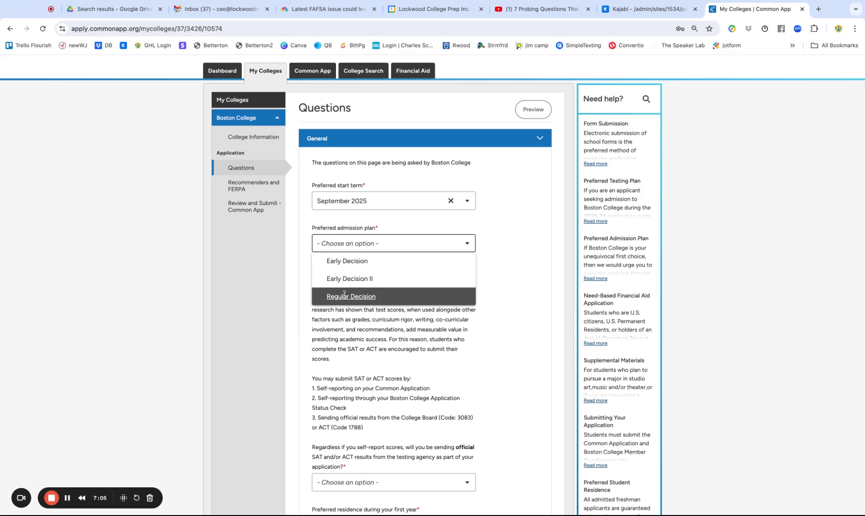
pyautogui.click(348, 262)
# Read through the Early Decision terms and the financial aid sentence
pyautogui.scroll(-1, 363, 296)
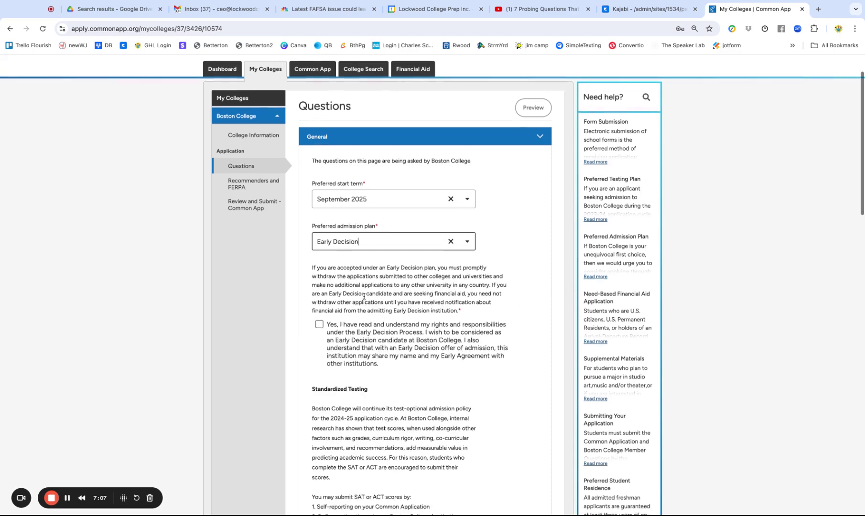
pyautogui.scroll(-3, 363, 296)
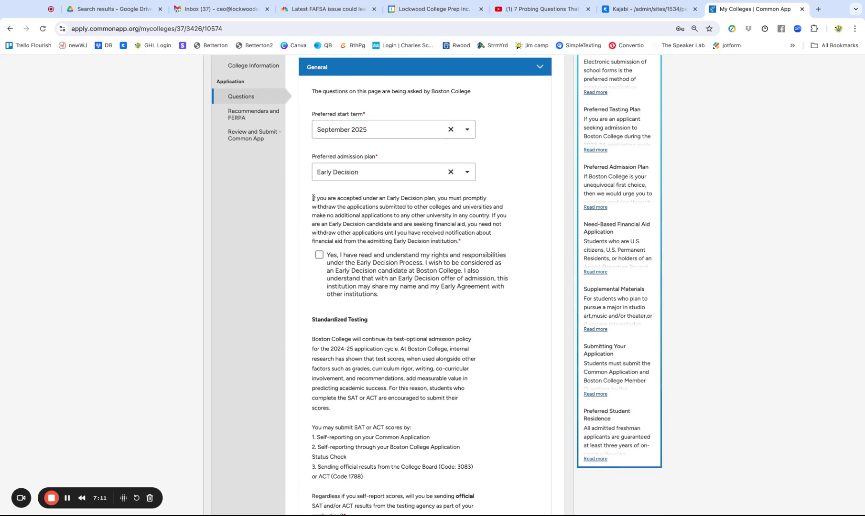
pyautogui.moveTo(313, 197); pyautogui.dragTo(491, 224)
pyautogui.click(488, 244)
pyautogui.click(393, 223)
pyautogui.scroll(-3, 412, 237)
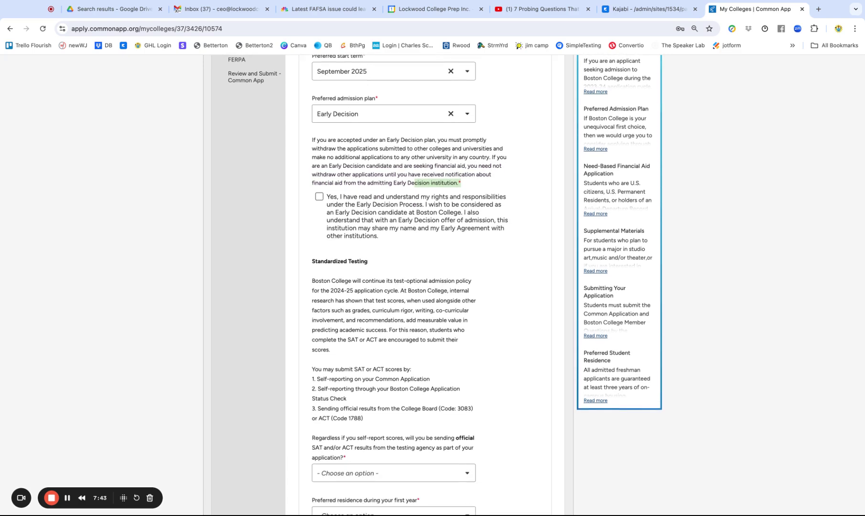
# Tick the Early Decision agreement checkbox, then untick it again
pyautogui.click(319, 196)
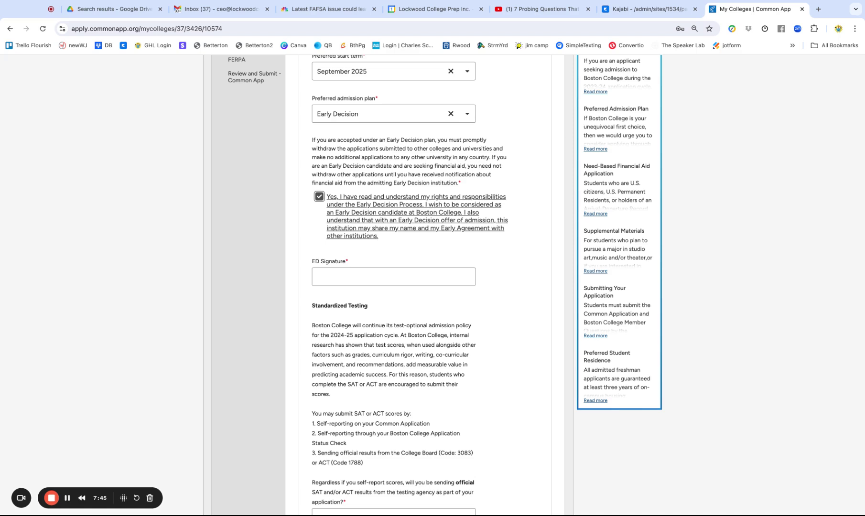
pyautogui.scroll(-10, 459, 180)
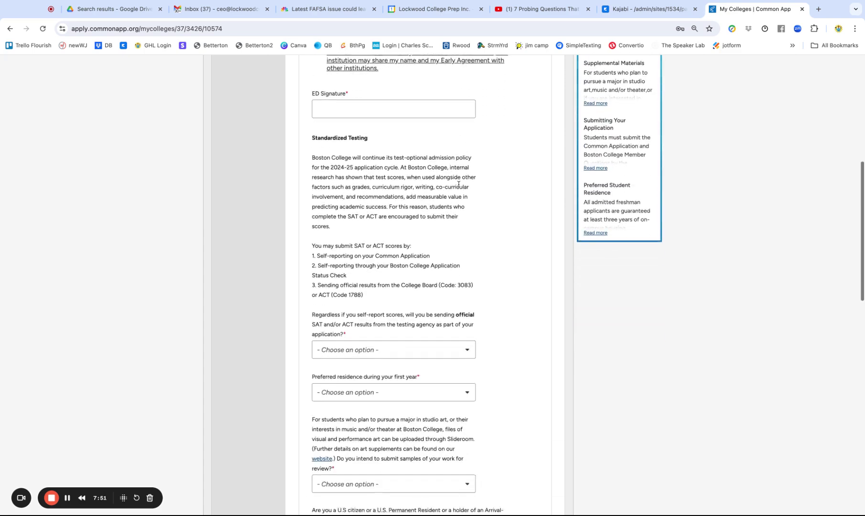
pyautogui.scroll(-8, 458, 184)
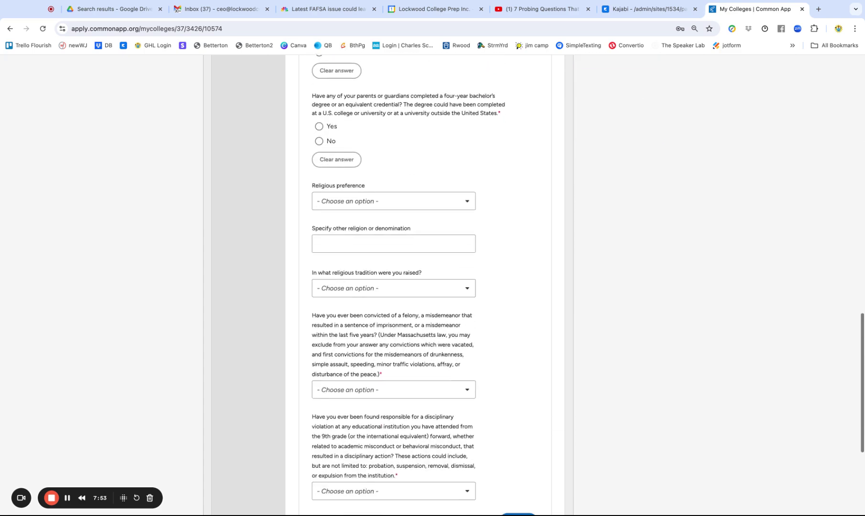
pyautogui.scroll(15, 430, 287)
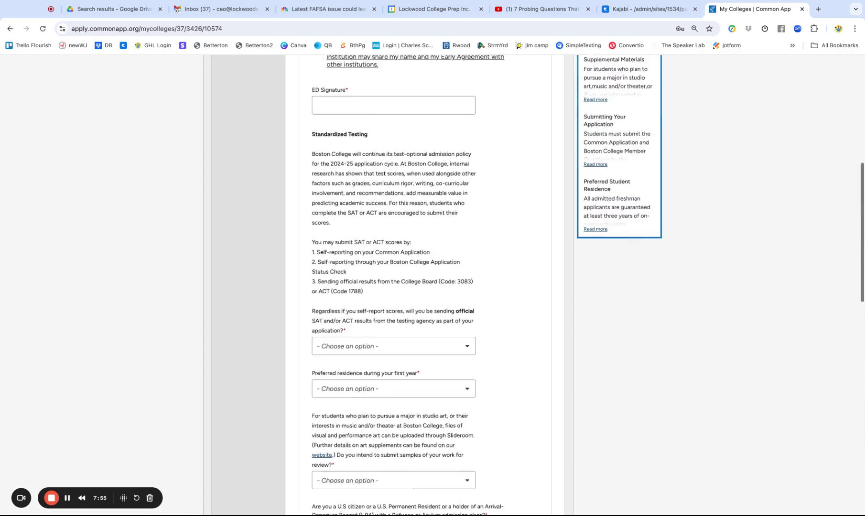
pyautogui.click(319, 149)
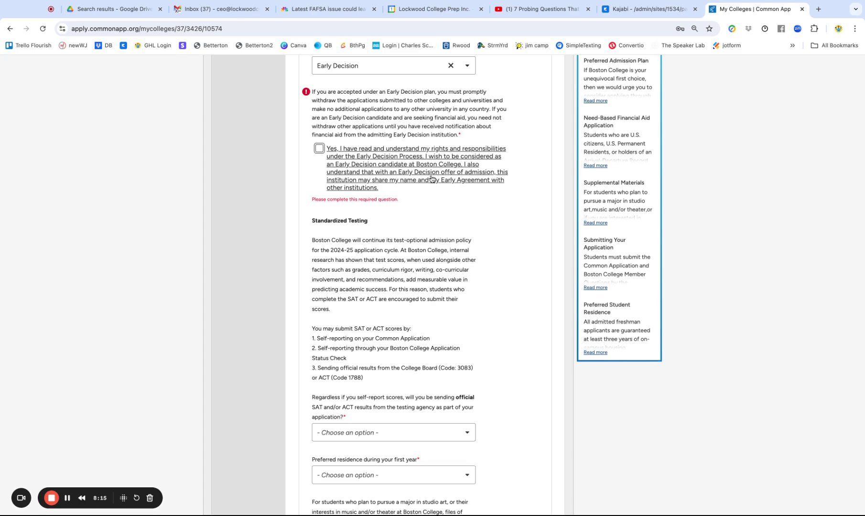
pyautogui.scroll(-2, 427, 210)
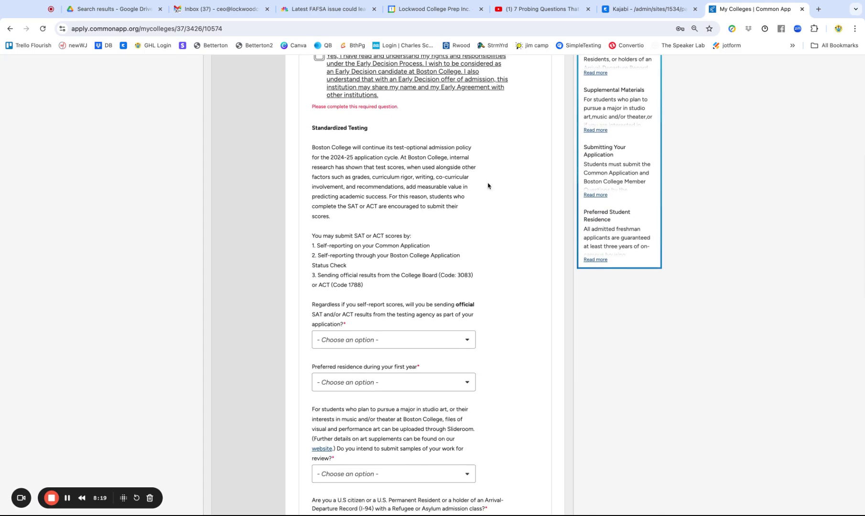
pyautogui.scroll(-1, 487, 186)
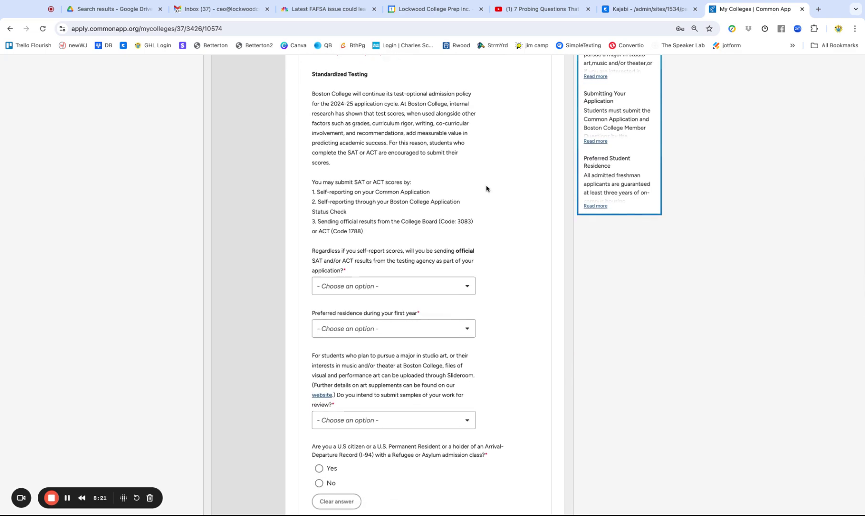
pyautogui.scroll(-1, 487, 189)
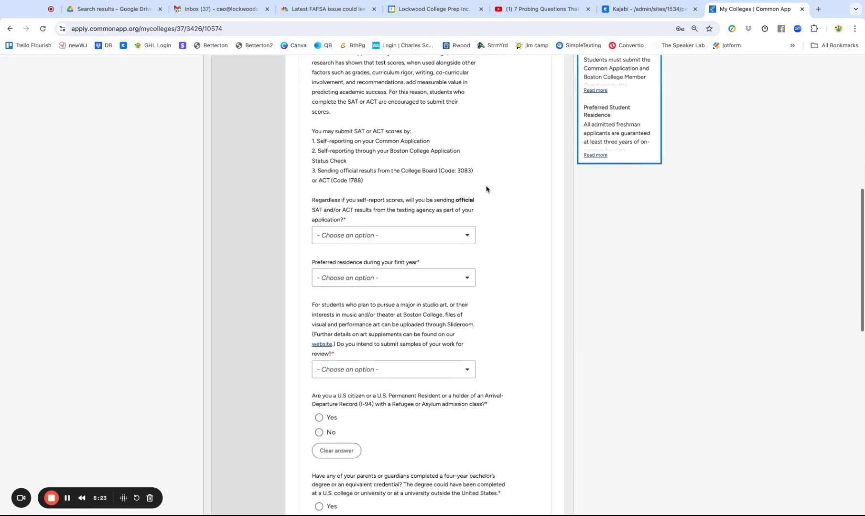
pyautogui.scroll(2, 420, 158)
pyautogui.scroll(-4, 554, 272)
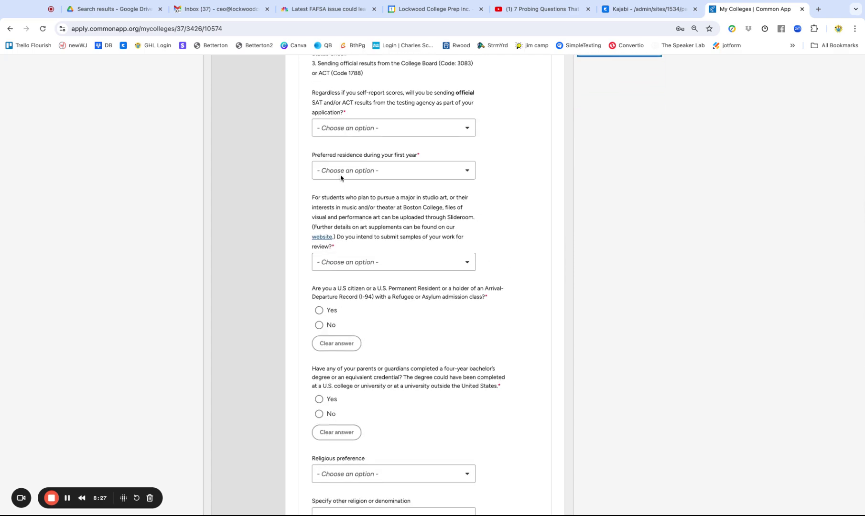
pyautogui.click(341, 174)
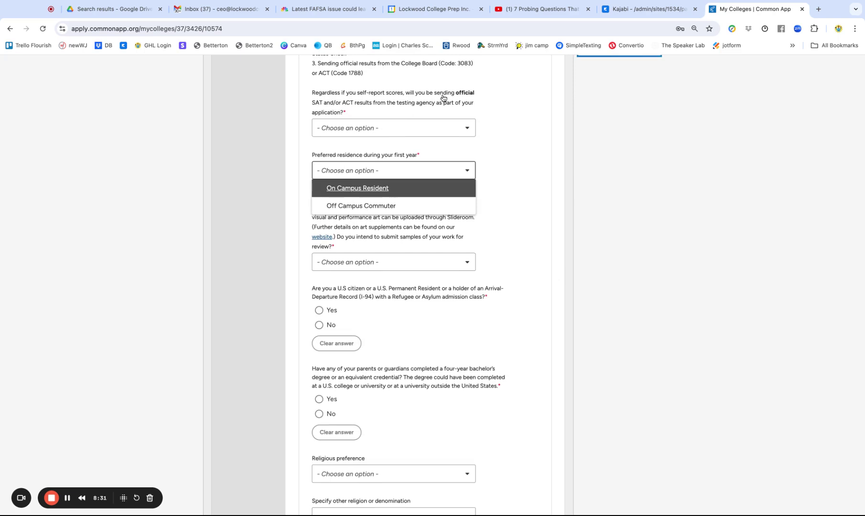
pyautogui.click(403, 111)
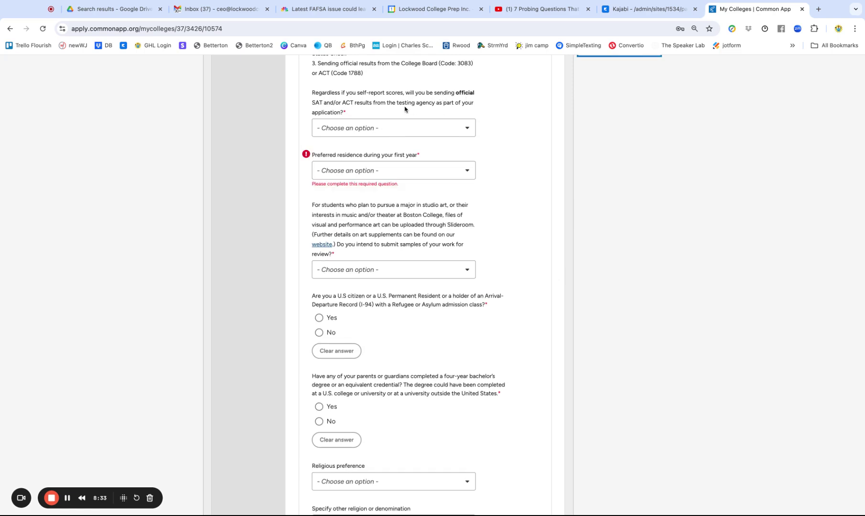
pyautogui.click(380, 128)
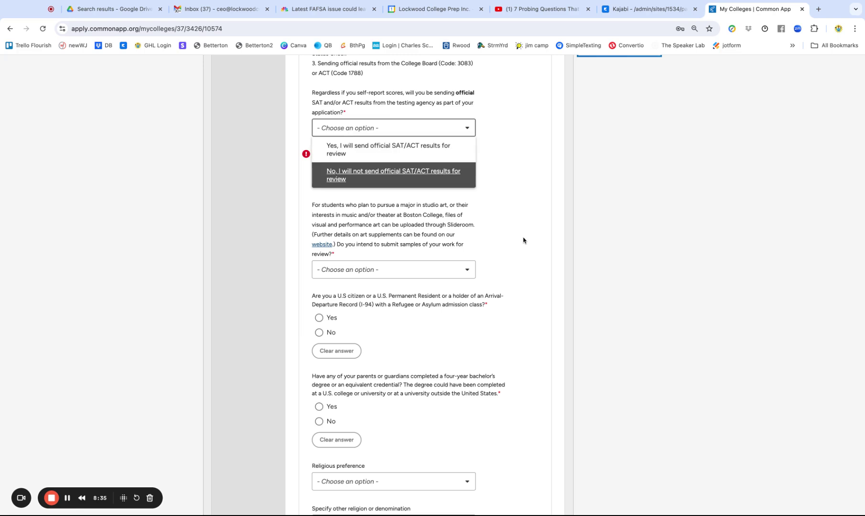
pyautogui.scroll(-5, 545, 216)
pyautogui.scroll(-3, 545, 215)
pyautogui.scroll(-4, 510, 228)
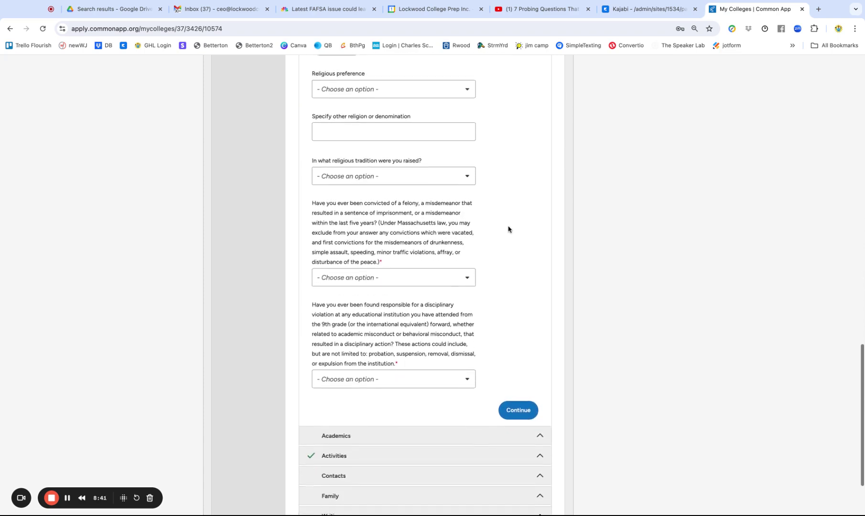
pyautogui.scroll(-1, 478, 191)
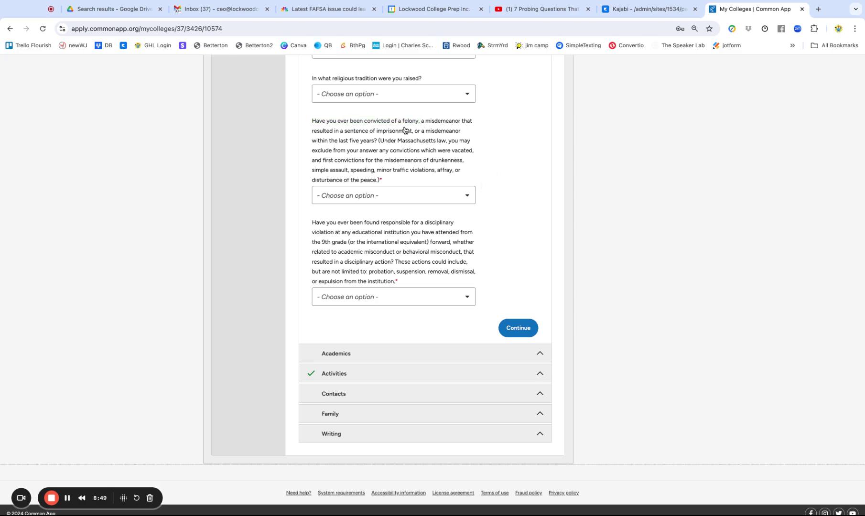
pyautogui.scroll(-1, 507, 208)
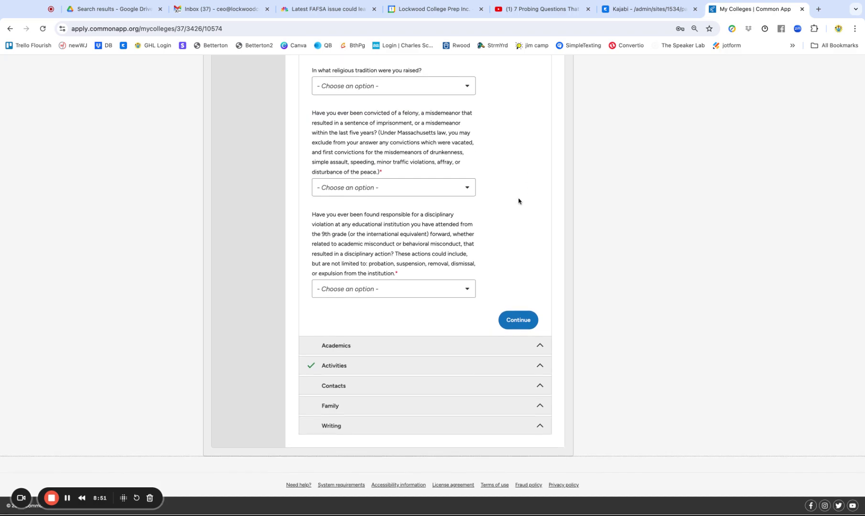
pyautogui.scroll(15, 475, 239)
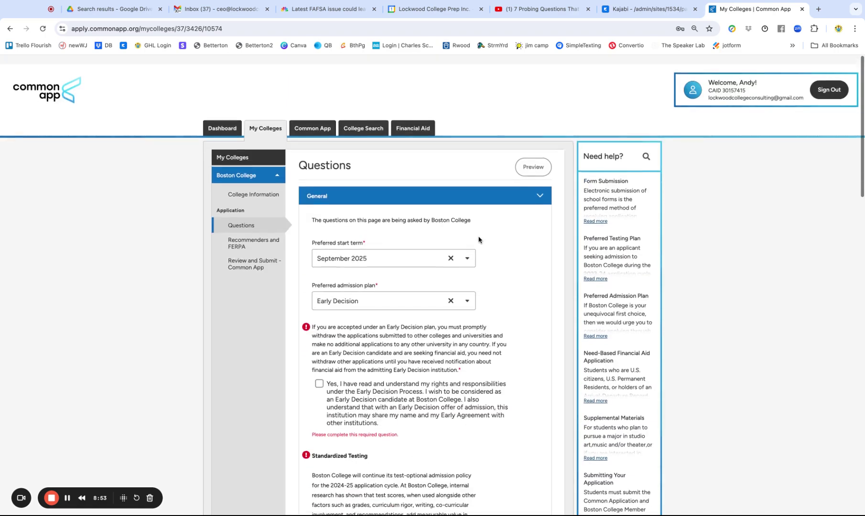
# Open Boston College's college information from the dashboard and expand Writing requirements
pyautogui.click(223, 118)
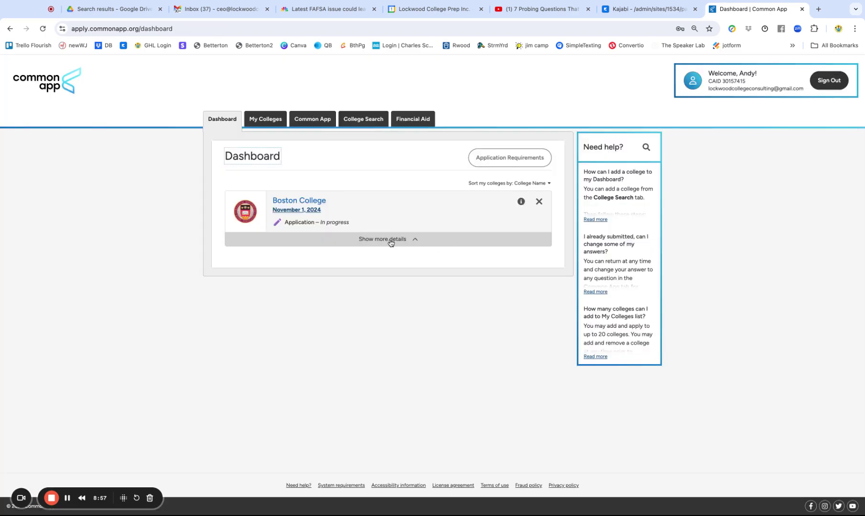
pyautogui.click(295, 202)
pyautogui.scroll(-1, 206, 344)
pyautogui.click(332, 392)
pyautogui.scroll(-3, 219, 398)
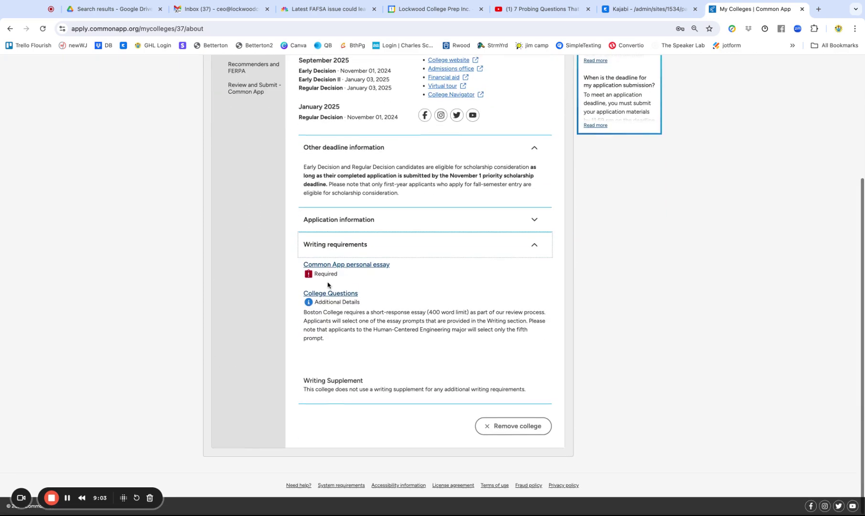
# Select the 400-word essay requirement paragraph, then the Writing Supplement note, and clear the selection
pyautogui.click(305, 313)
pyautogui.hotkey('alt', 'shift', 'Right')
pyautogui.hotkey('alt', 'shift', 'Right')
pyautogui.hotkey('alt', 'shift', 'Right')
pyautogui.hotkey('alt', 'shift', 'Right')
pyautogui.hotkey('alt', 'shift', 'Right')
pyautogui.hotkey('alt', 'shift', 'Right')
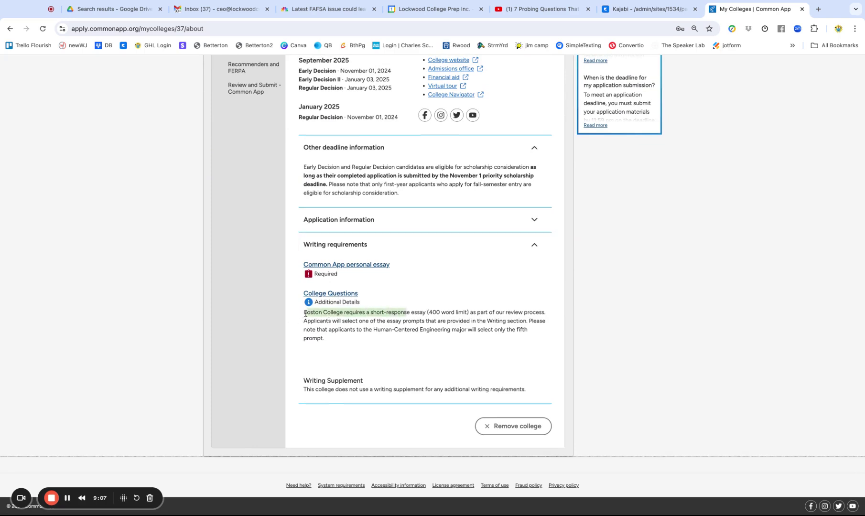
pyautogui.hotkey('alt', 'shift', 'Right')
pyautogui.hotkey('alt', 'shift', 'Right')
pyautogui.hotkey('alt', 'shift', 'Right')
pyautogui.hotkey('alt', 'shift', 'Right')
pyautogui.hotkey('alt', 'shift', 'Right')
pyautogui.hotkey('alt', 'shift', 'Right')
pyautogui.hotkey('alt', 'shift', 'Right')
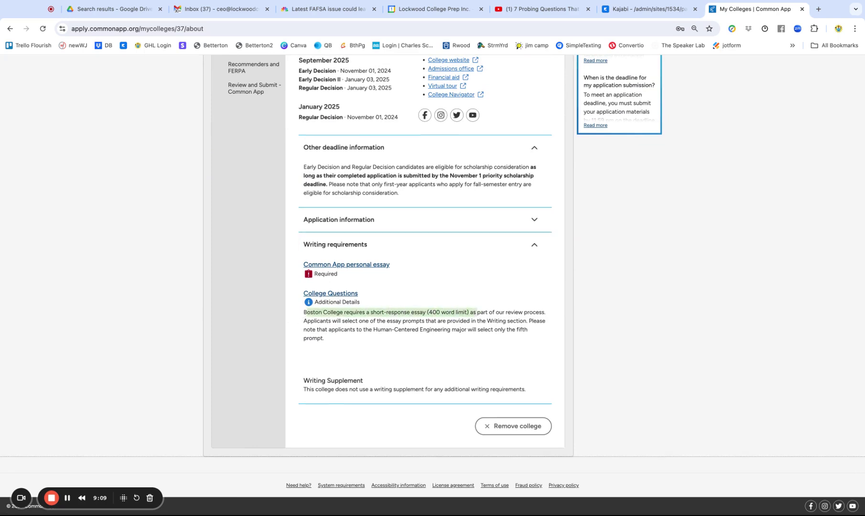
pyautogui.hotkey('alt', 'shift', 'Right')
pyautogui.hotkey('alt', 'shift', 'Right')
pyautogui.hotkey('alt', 'shift', 'Right')
pyautogui.hotkey('alt', 'shift', 'Right')
pyautogui.hotkey('alt', 'shift', 'Right')
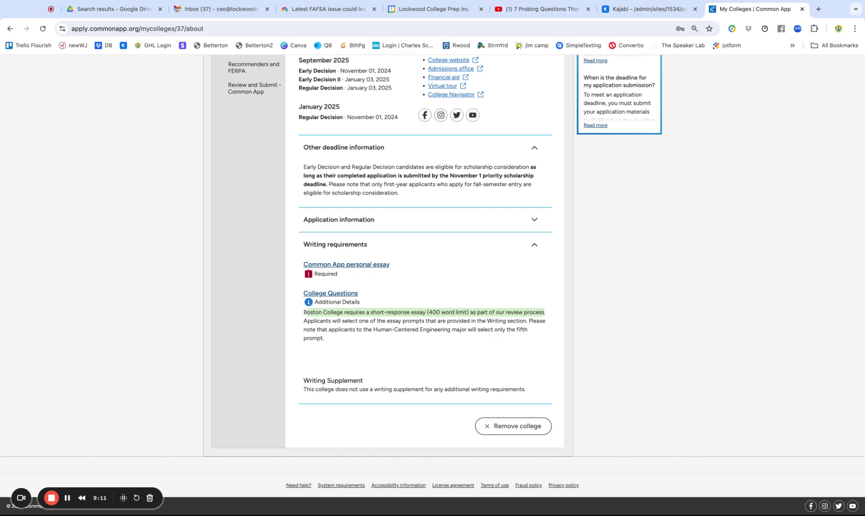
pyautogui.hotkey('shift', 'Down')
pyautogui.hotkey('shift', 'Down')
pyautogui.hotkey('shift', 'Down')
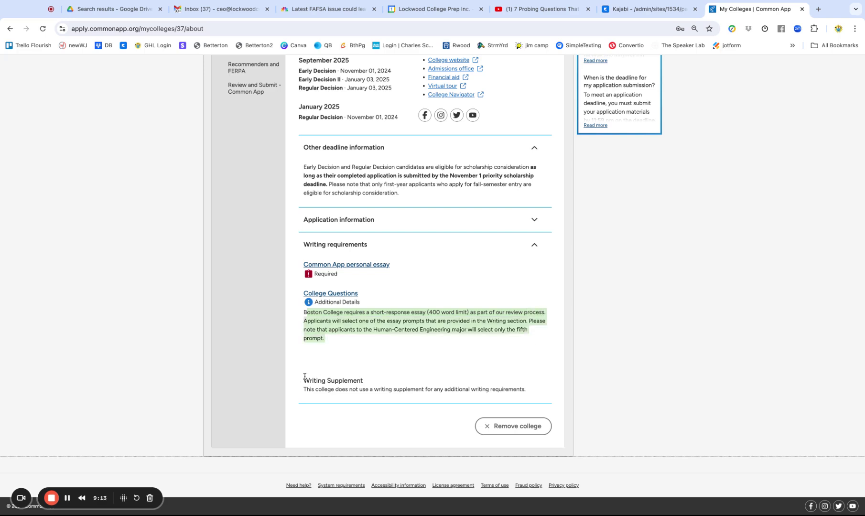
pyautogui.click(302, 381)
pyautogui.hotkey('shift', 'Down')
pyautogui.hotkey('shift', 'Down')
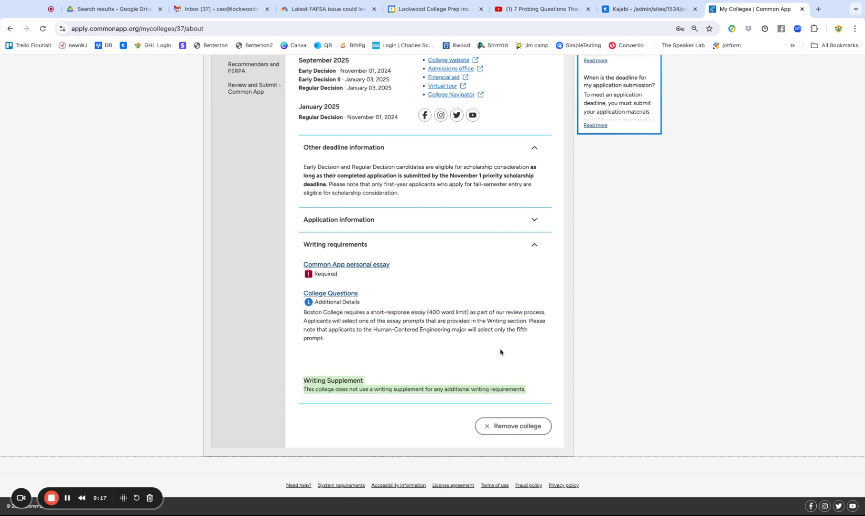
pyautogui.click(531, 356)
pyautogui.scroll(3, 452, 356)
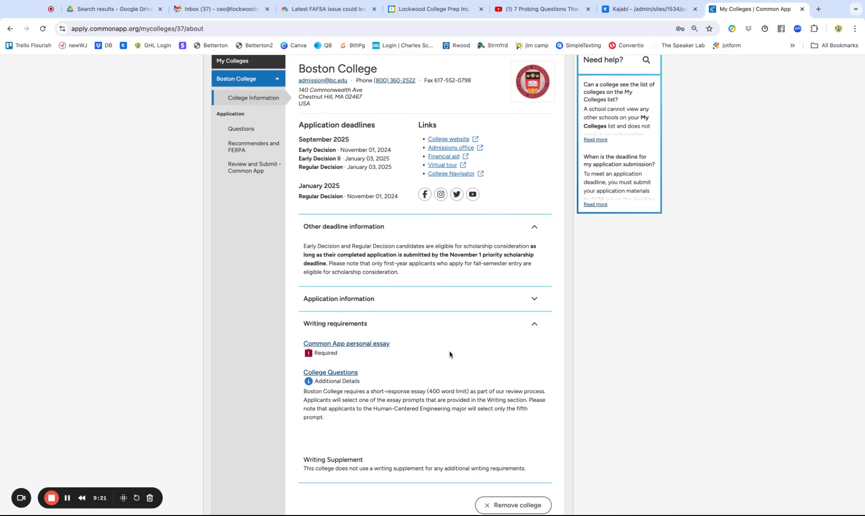
pyautogui.scroll(-3, 449, 354)
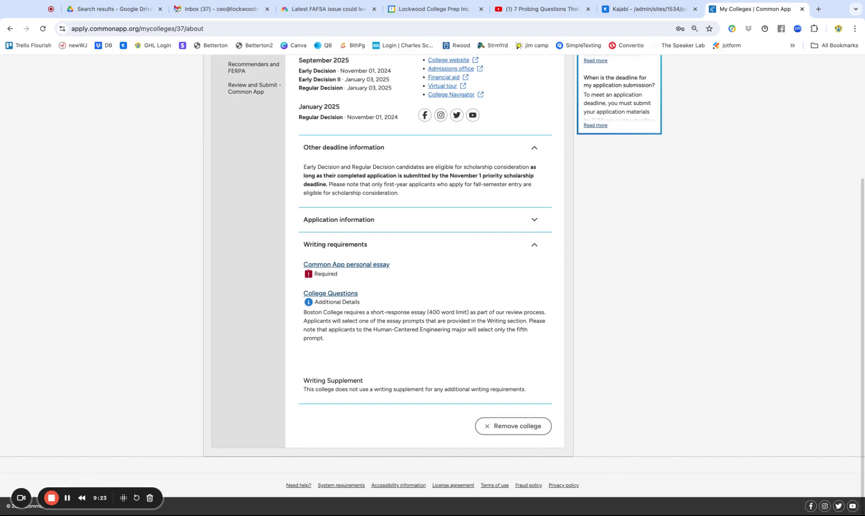
pyautogui.scroll(5, 432, 284)
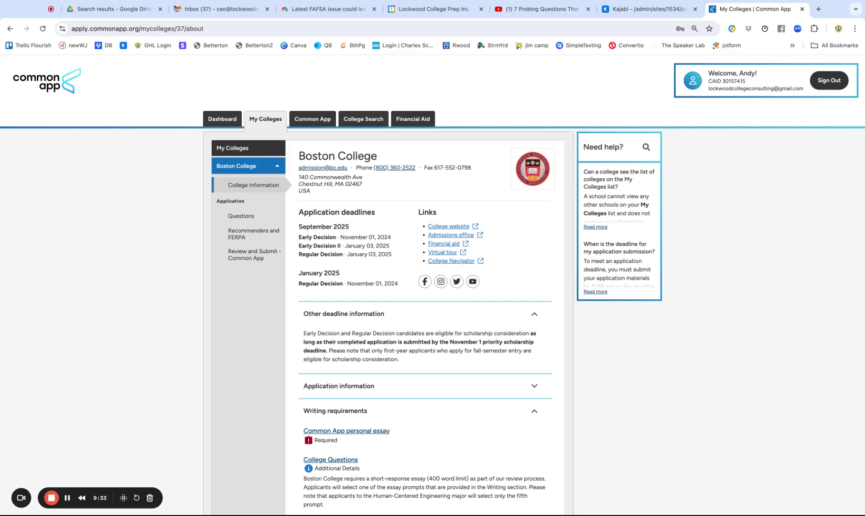
# From My Colleges, open Boston College's Questions and expand the Academics part
pyautogui.click(319, 120)
pyautogui.scroll(-6, 370, 375)
pyautogui.scroll(7, 370, 375)
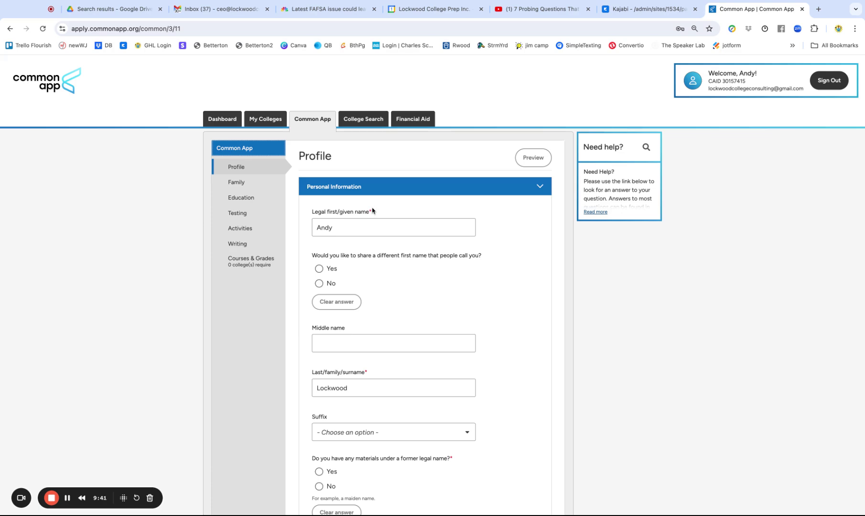
pyautogui.click(262, 124)
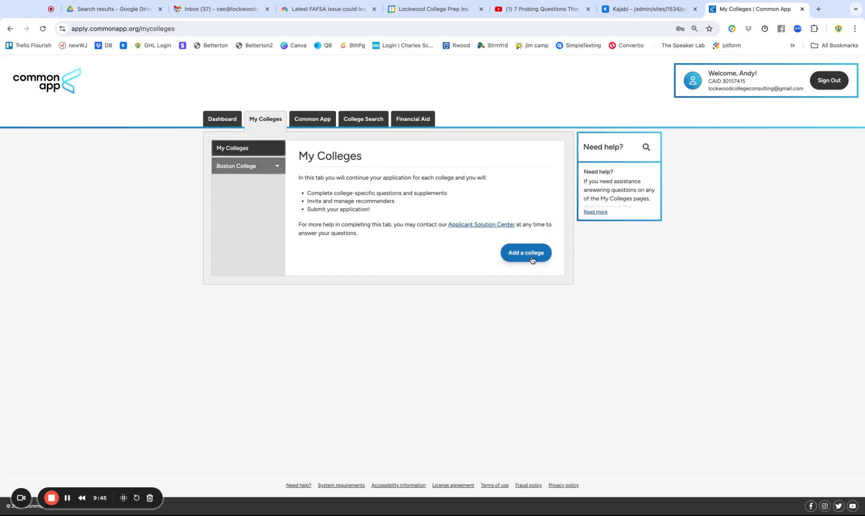
pyautogui.click(235, 167)
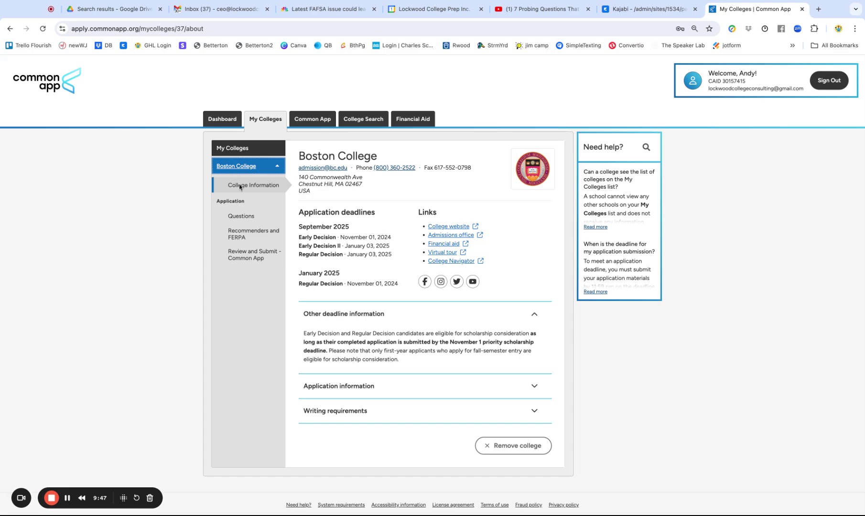
pyautogui.click(238, 217)
pyautogui.scroll(-3, 478, 322)
pyautogui.scroll(-15, 478, 323)
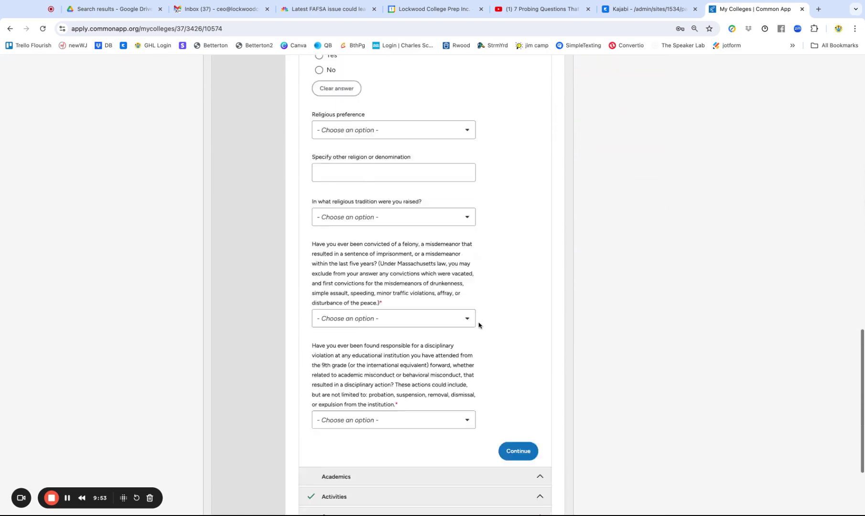
pyautogui.scroll(-3, 478, 325)
pyautogui.click(337, 348)
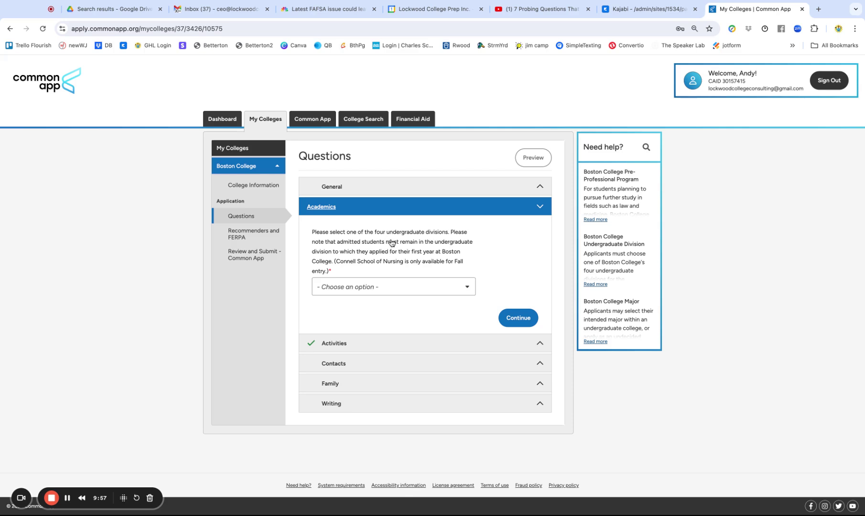
# Choose Carroll School of Management, an Accounting major, and Pre-Veterinary as the pre-professional program
pyautogui.click(365, 288)
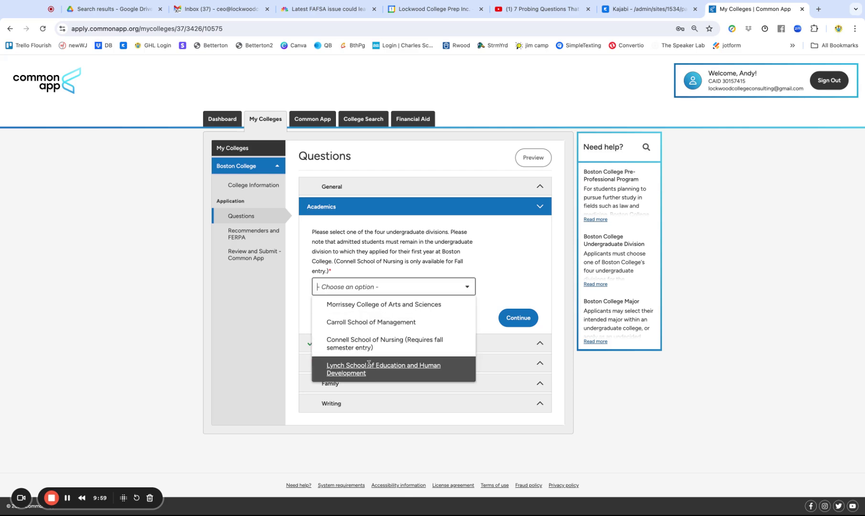
pyautogui.click(364, 327)
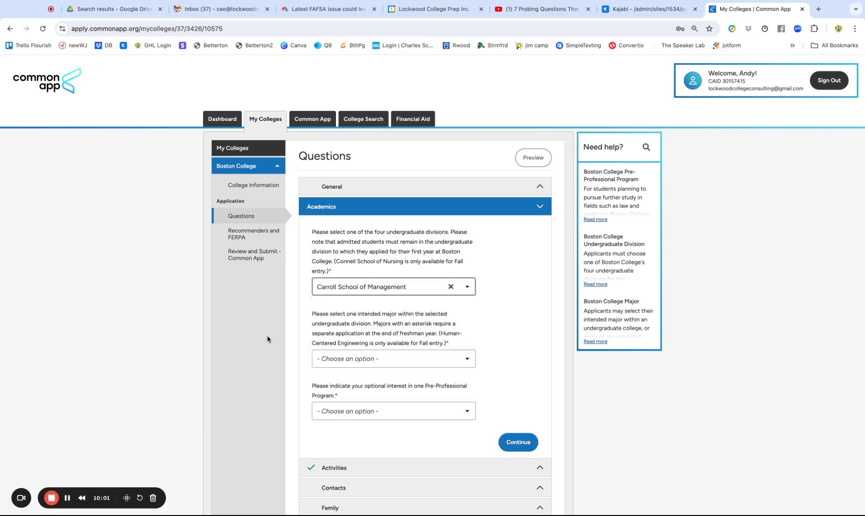
pyautogui.scroll(-2, 268, 339)
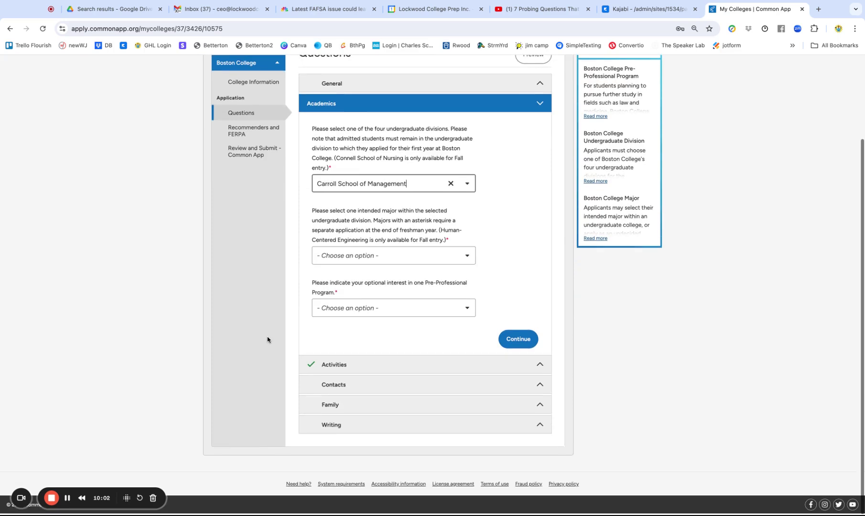
pyautogui.click(412, 256)
pyautogui.click(373, 274)
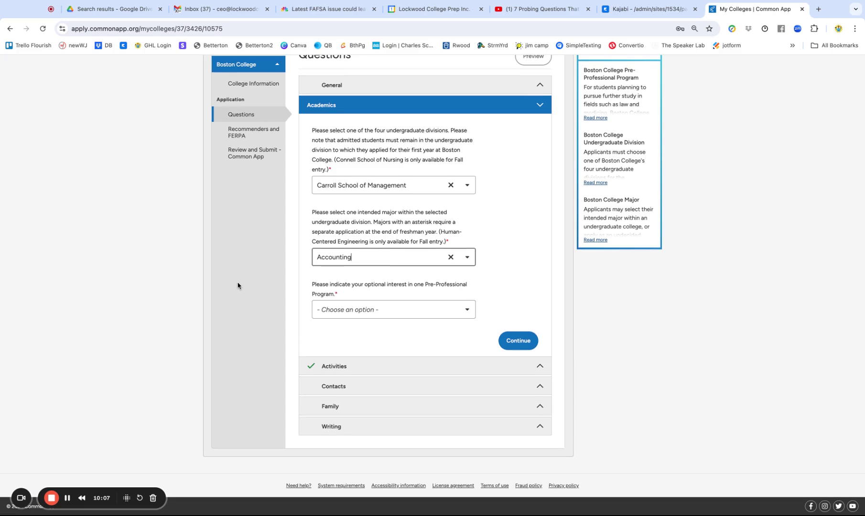
pyautogui.click(332, 311)
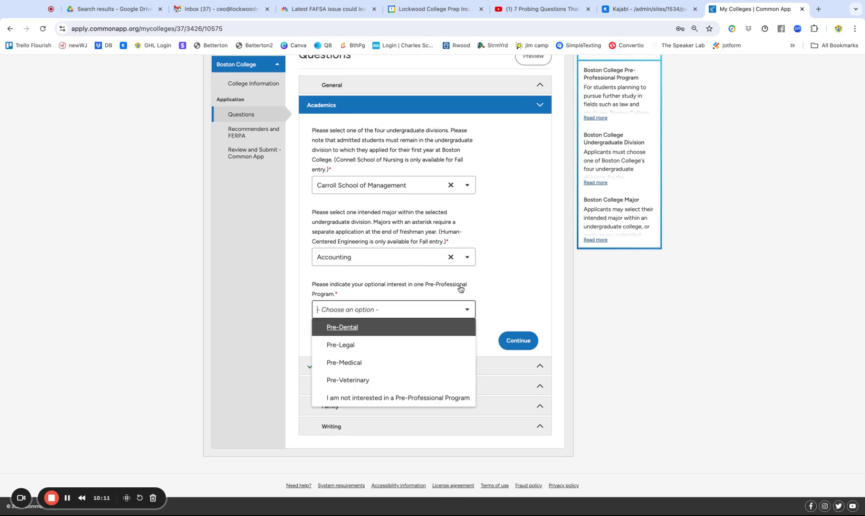
pyautogui.click(356, 381)
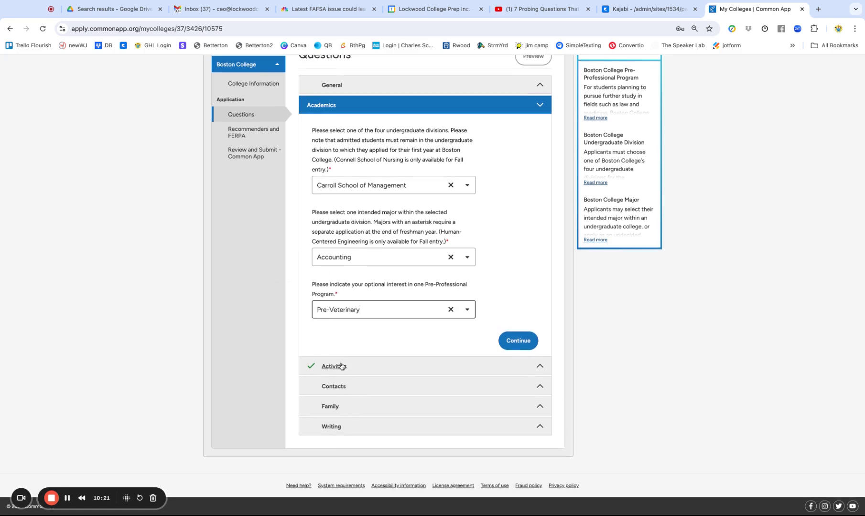
# Expand the Activities questions and mark the sentence about uploading a brief resume
pyautogui.click(335, 367)
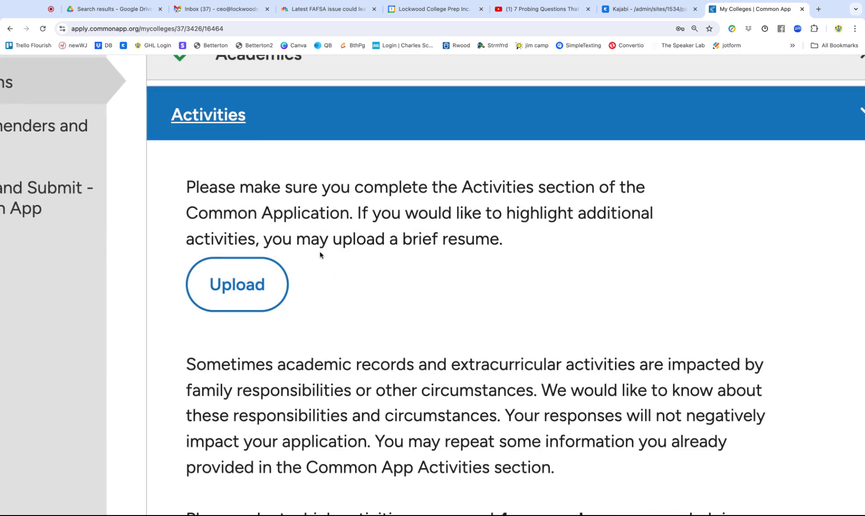
pyautogui.scroll(-1, 336, 118)
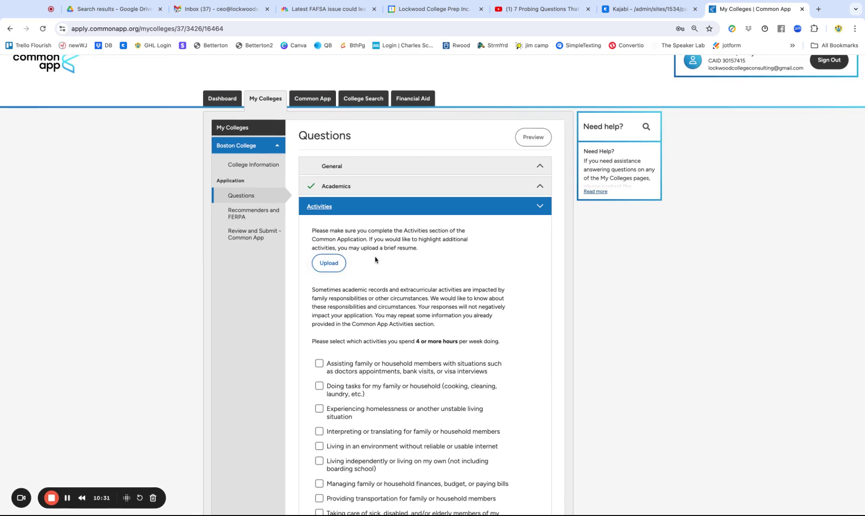
pyautogui.moveTo(414, 236); pyautogui.dragTo(417, 248)
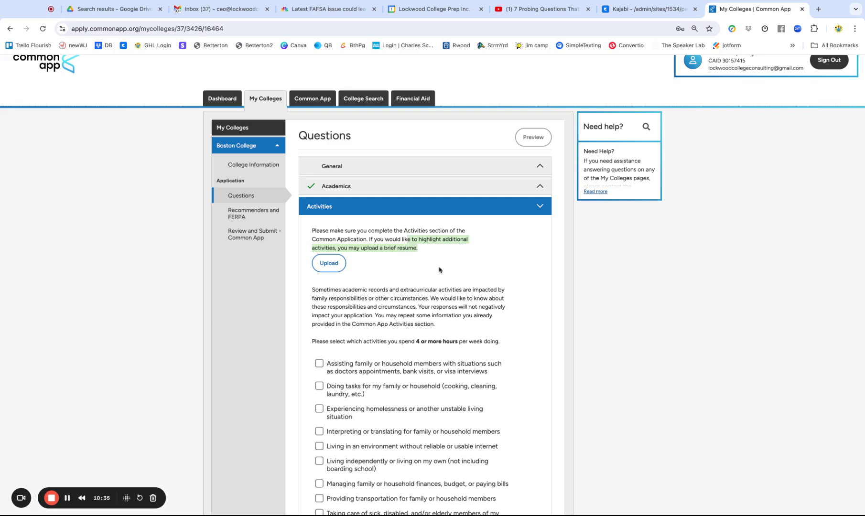
pyautogui.scroll(-4, 454, 277)
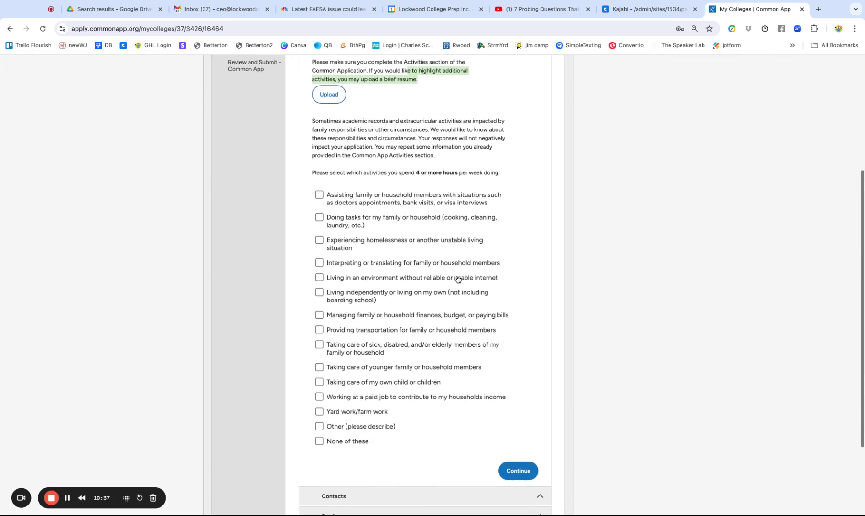
pyautogui.scroll(-3, 457, 279)
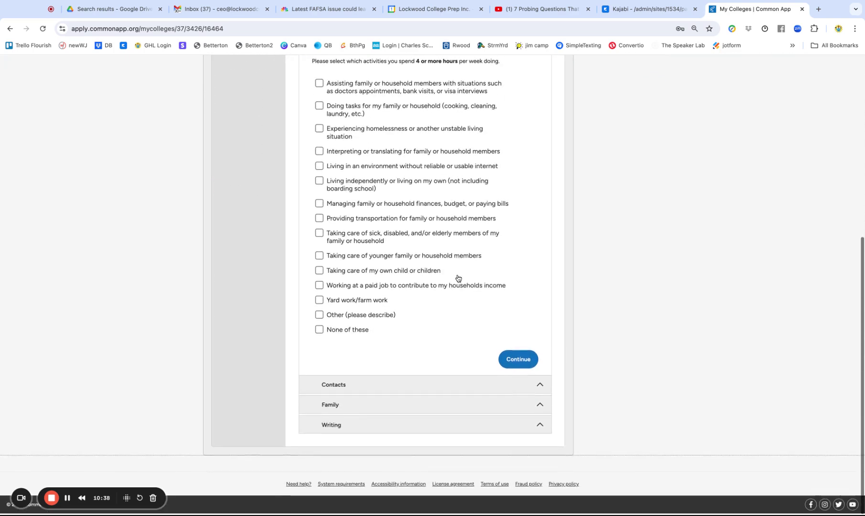
# Look through the Contacts and Family questions, then expand the Writing section
pyautogui.click(335, 389)
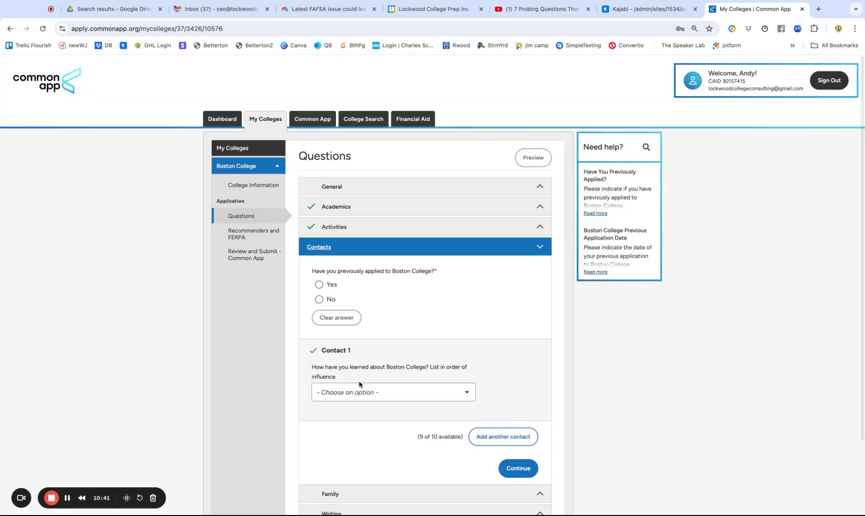
pyautogui.scroll(-2, 359, 384)
pyautogui.click(334, 412)
pyautogui.scroll(-3, 442, 228)
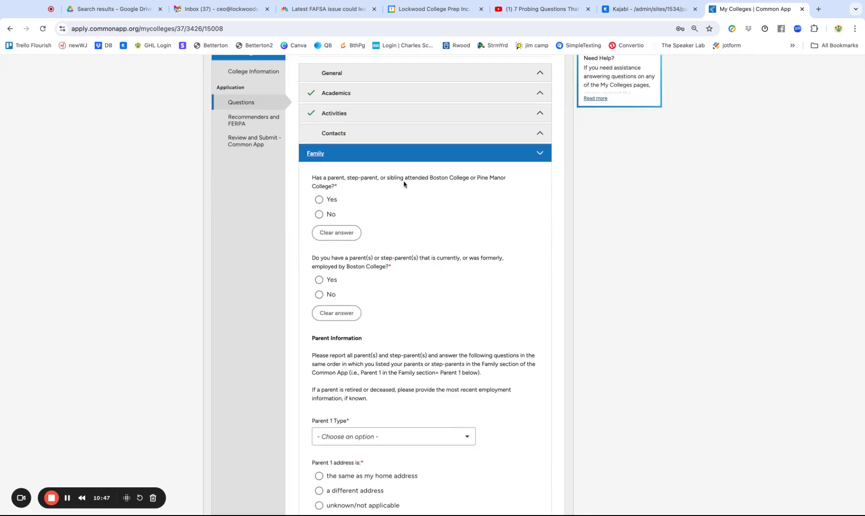
pyautogui.scroll(-5, 408, 319)
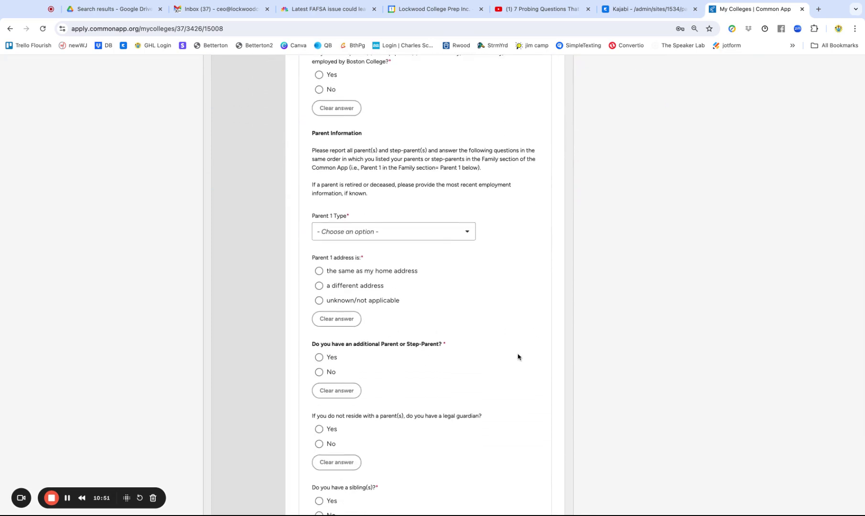
pyautogui.scroll(-1, 517, 355)
pyautogui.scroll(-3, 419, 212)
pyautogui.scroll(-1, 419, 213)
pyautogui.click(334, 427)
# Have the essay instructions read aloud and scroll through the five 400-word prompts
pyautogui.scroll(-4, 353, 234)
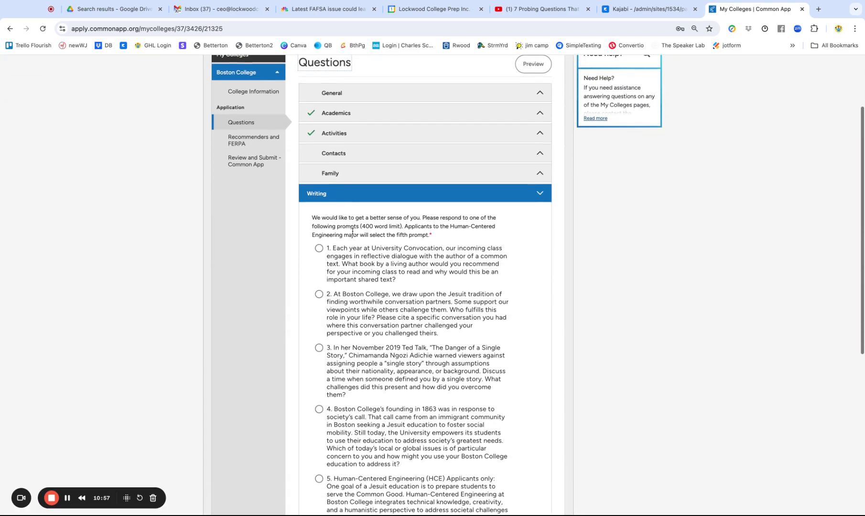
pyautogui.click(315, 217)
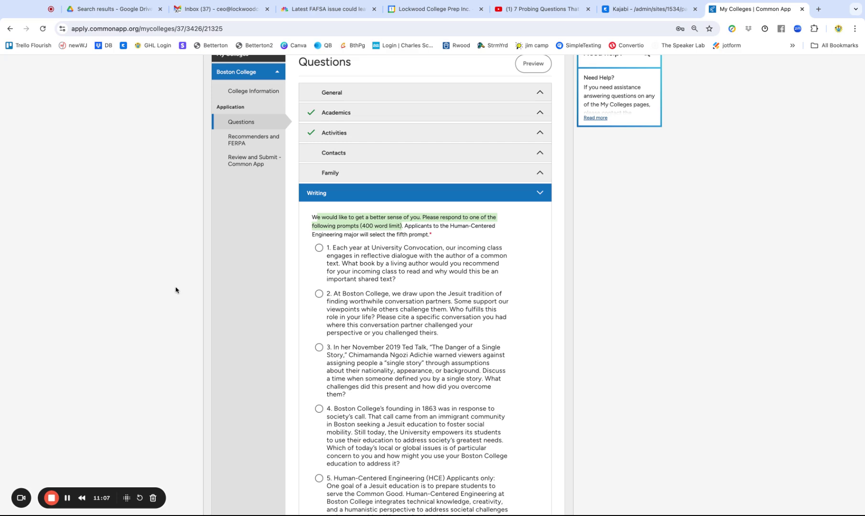
pyautogui.scroll(-3, 222, 273)
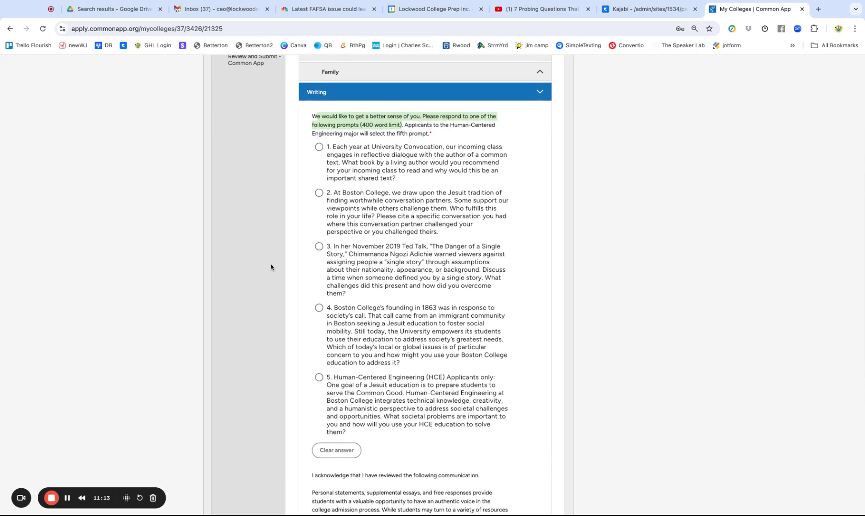
pyautogui.scroll(-1, 271, 267)
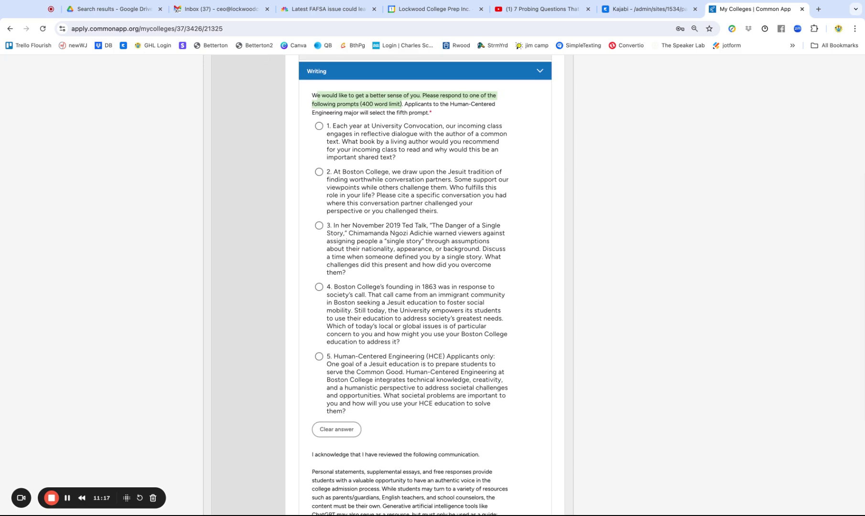
pyautogui.scroll(2, 271, 267)
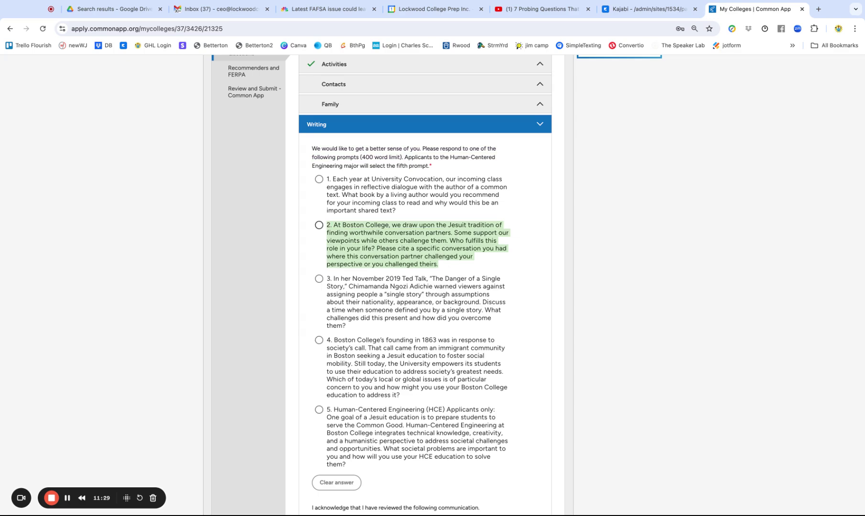
# In Google Drive, create a new blank Google Doc
pyautogui.click(123, 10)
pyautogui.click(16, 71)
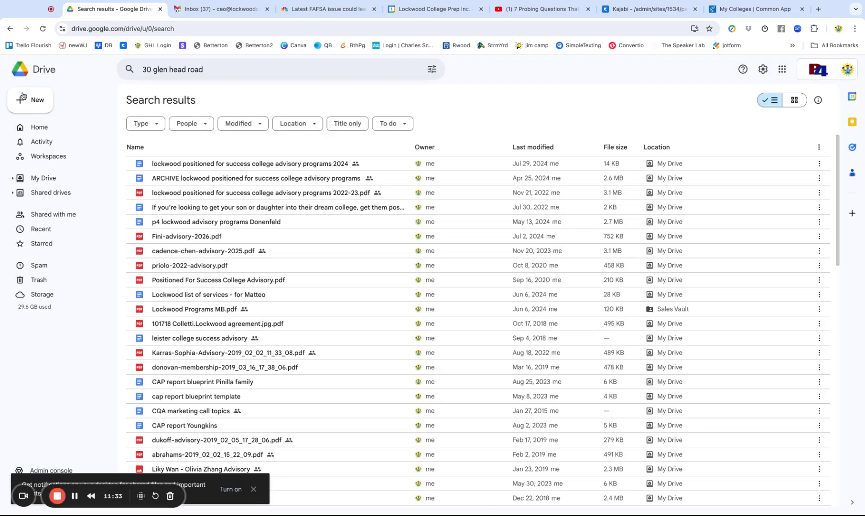
pyautogui.click(30, 100)
pyautogui.click(52, 154)
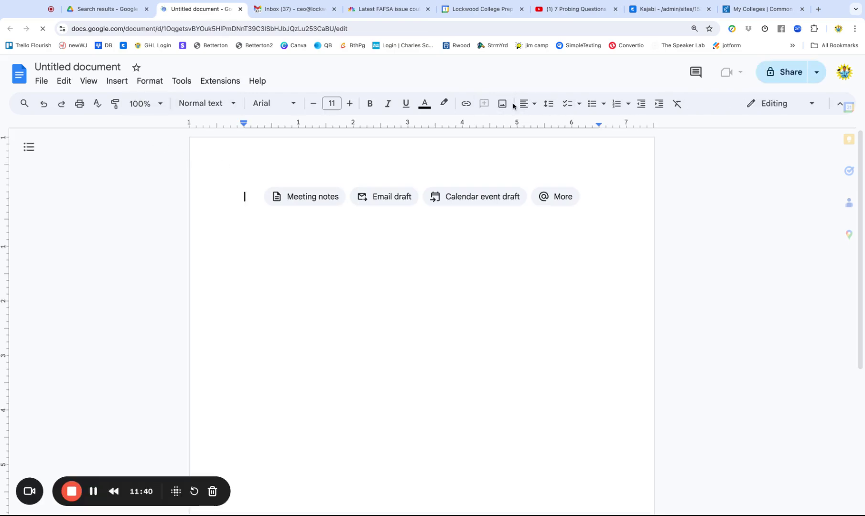
# Add a centered SUPPLEMENTAL ESSAYS heading and set the document title
pyautogui.click(530, 104)
pyautogui.click(536, 122)
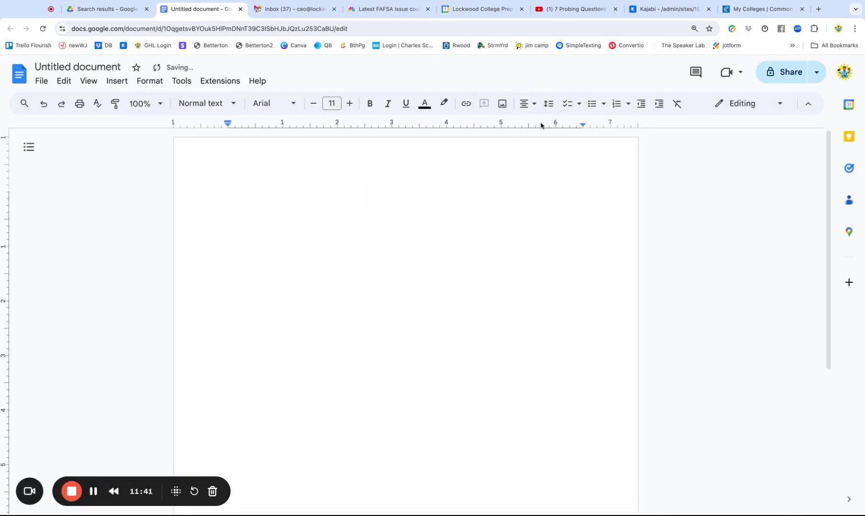
pyautogui.write('SUP')
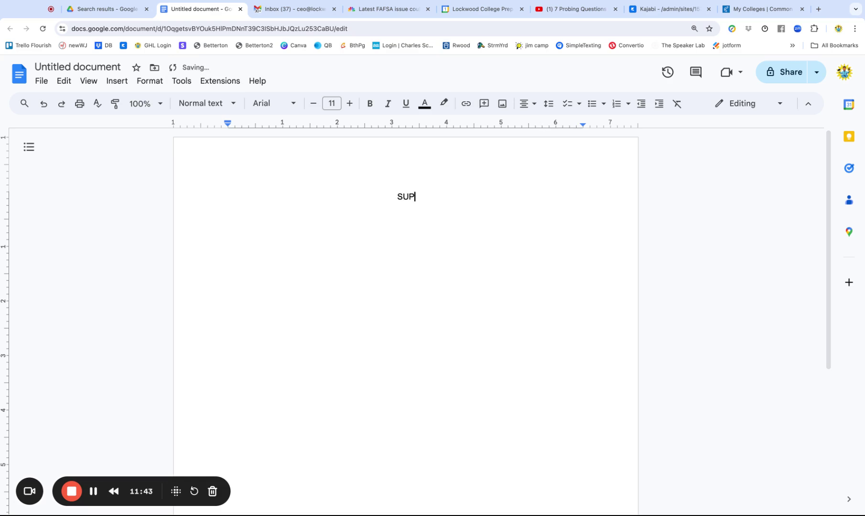
pyautogui.write('PLEMENTALES')
pyautogui.press('BackSpace')
pyautogui.press('BackSpace')
pyautogui.write('ESSAYS')
pyautogui.press('Return')
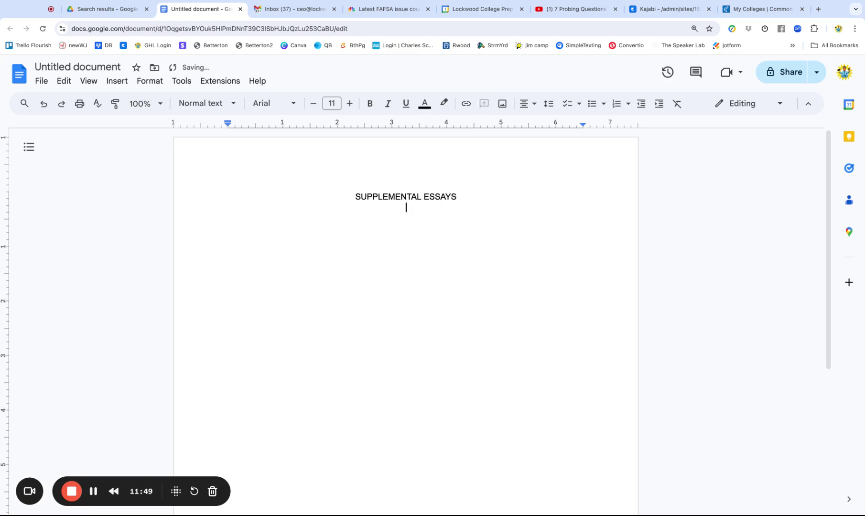
pyautogui.click(77, 66)
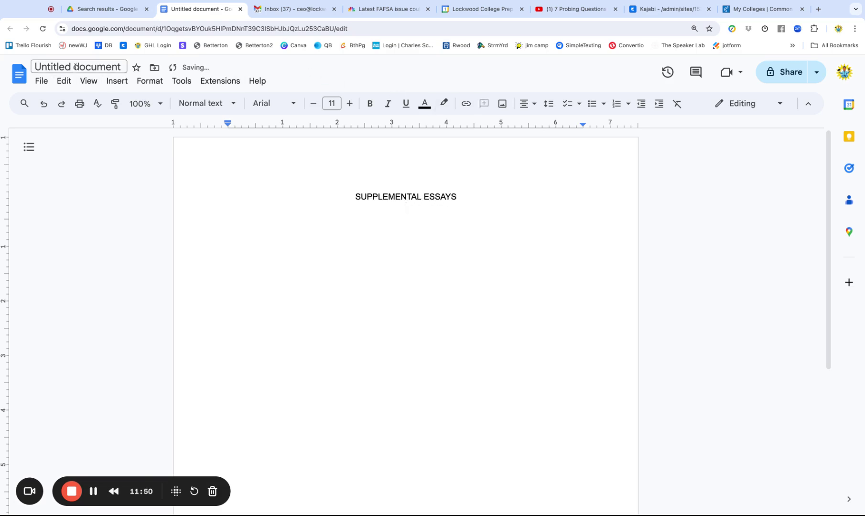
pyautogui.click(461, 199)
# Add a left-aligned 'Boston College - Nov 1 - 400 word limit' line and paste prompt 2 below
pyautogui.press('Return')
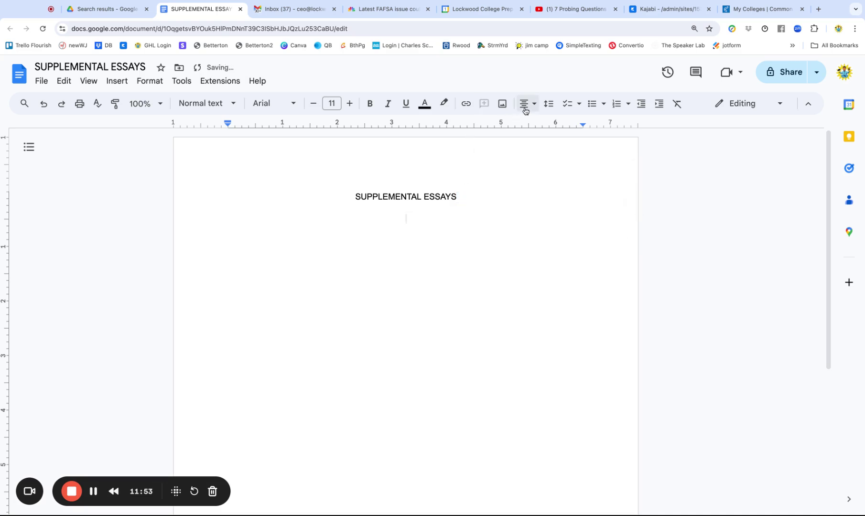
pyautogui.click(527, 104)
pyautogui.click(524, 128)
pyautogui.write('Boston College  - ')
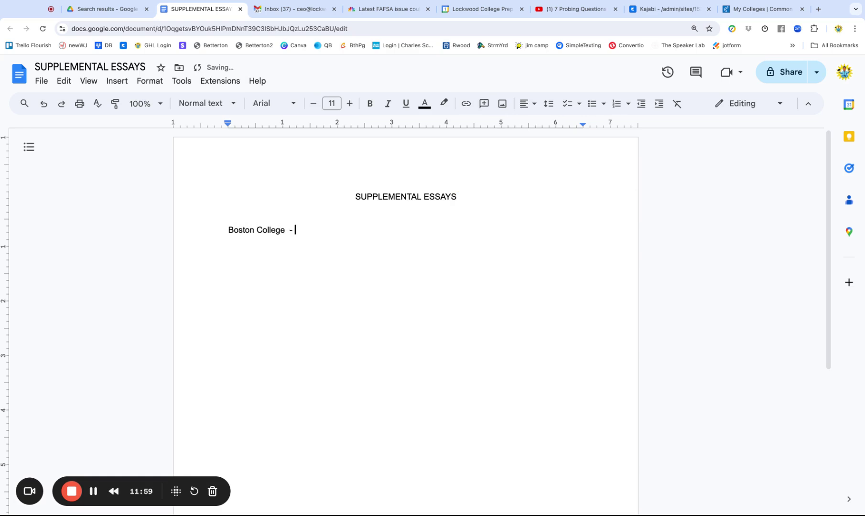
pyautogui.write('Nove')
pyautogui.press('BackSpace')
pyautogui.write('1')
pyautogui.write(' -')
pyautogui.write(' 400 wo')
pyautogui.write('rk ')
pyautogui.write(' limit')
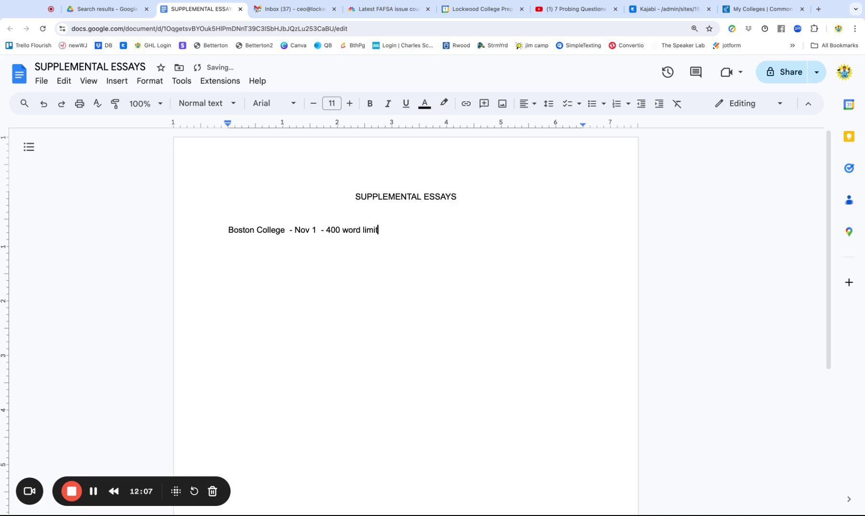
pyautogui.press('Return')
pyautogui.write('2. At Boston College, we draw upon the Jesuit tradition of finding worthwhile conversation partners. Some support our viewpoints while others challenge them. Who fulfills this role in your life? Please cite a specific conversation you had where this conversation partner challenged your perspective or you challenged theirs.')
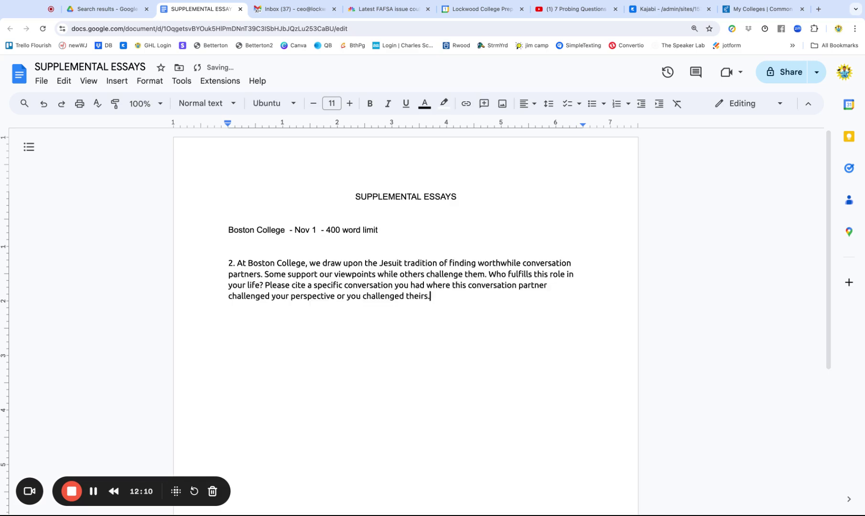
# In Common App, open Boston College's College Information and highlight the September 2025 and scholarship deadlines
pyautogui.click(762, 10)
pyautogui.scroll(5, 297, 338)
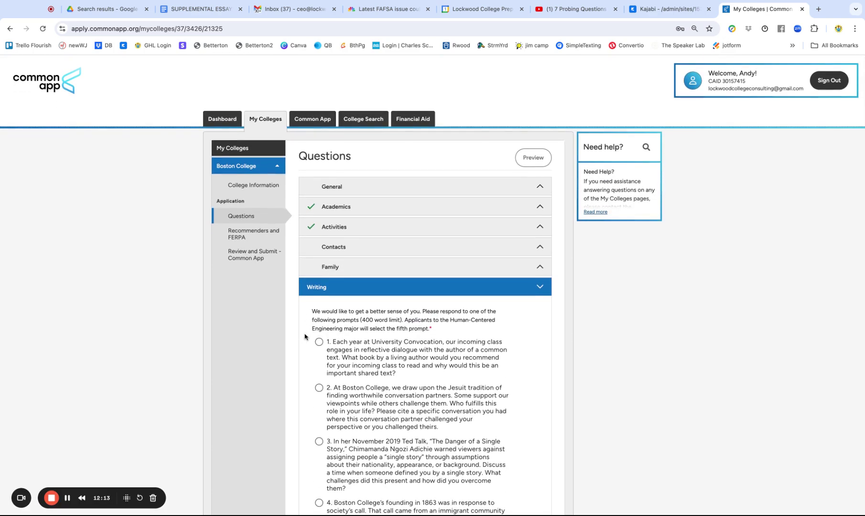
pyautogui.click(256, 188)
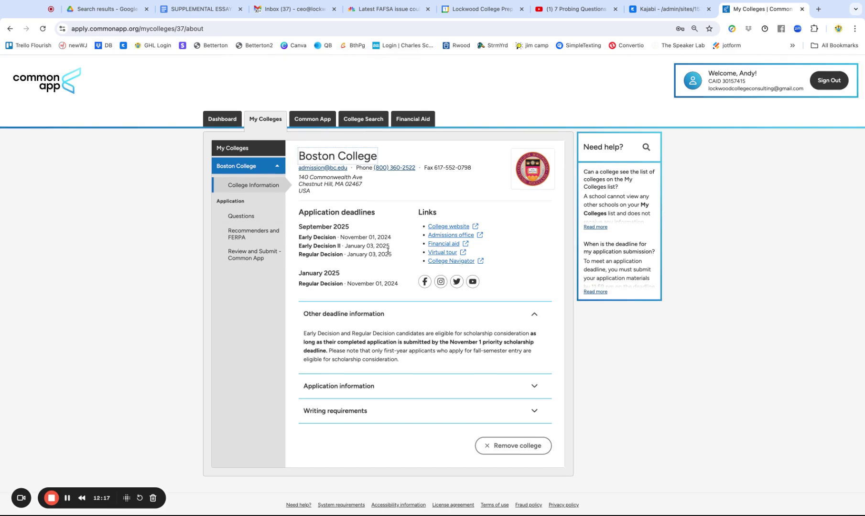
pyautogui.moveTo(392, 255); pyautogui.dragTo(292, 241)
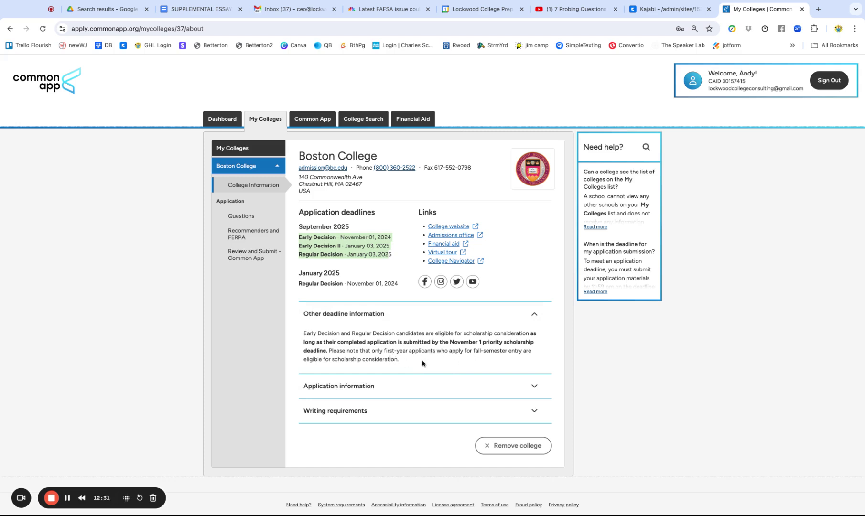
pyautogui.moveTo(414, 364); pyautogui.dragTo(294, 339)
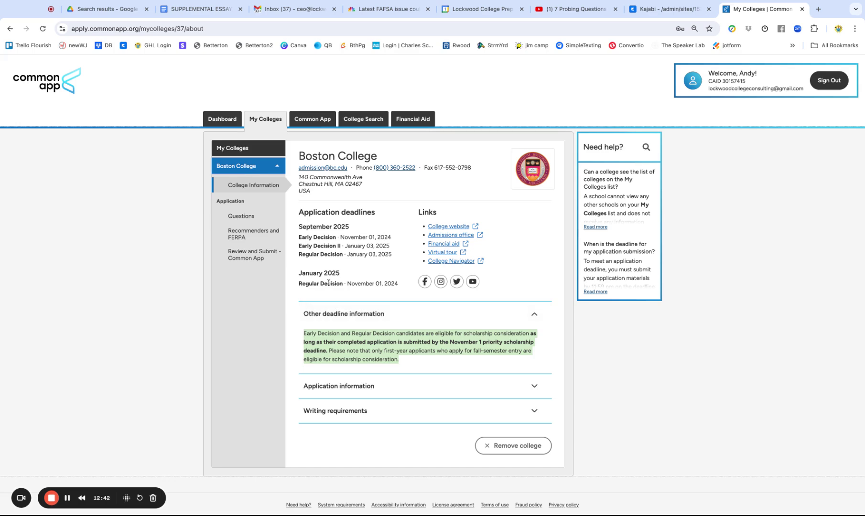
# Open Boston College's financial aid website and its Undergraduate Financial Aid page
pyautogui.click(448, 243)
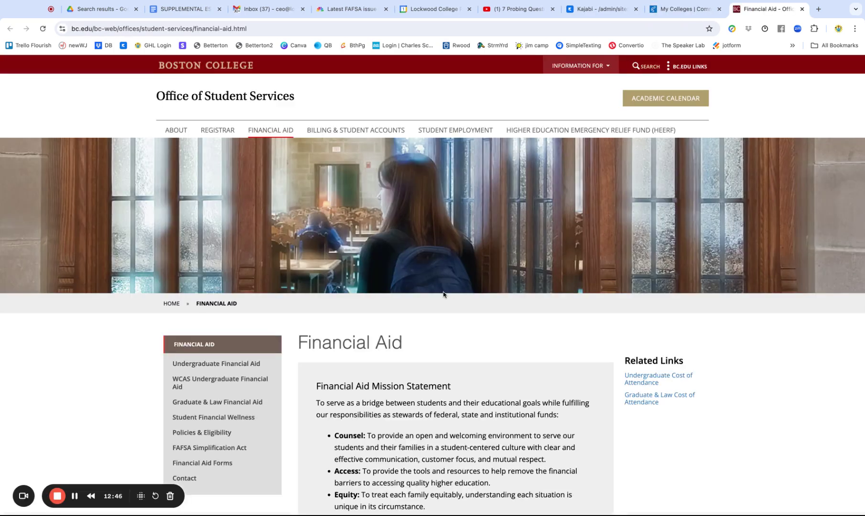
pyautogui.scroll(-3, 443, 294)
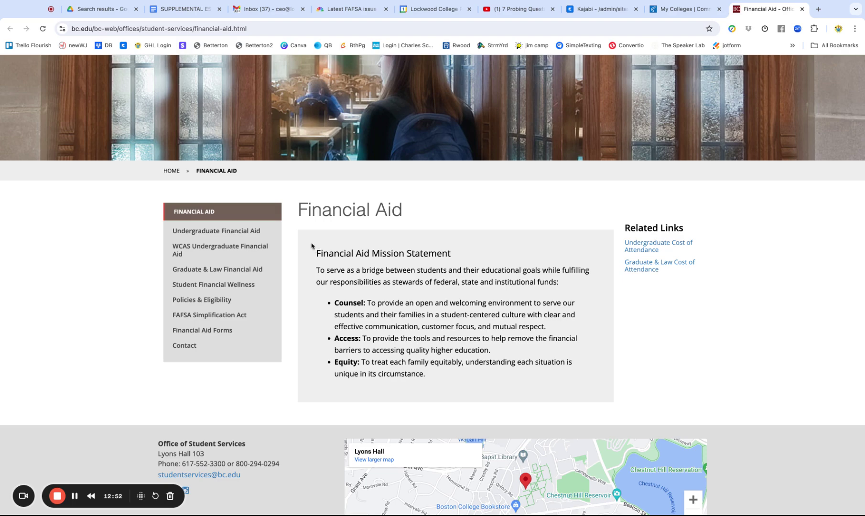
pyautogui.click(236, 230)
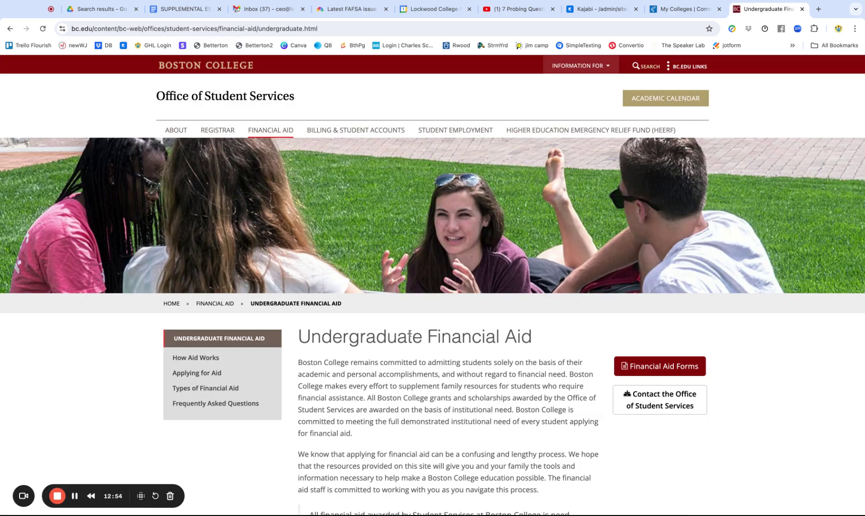
pyautogui.scroll(-7, 410, 333)
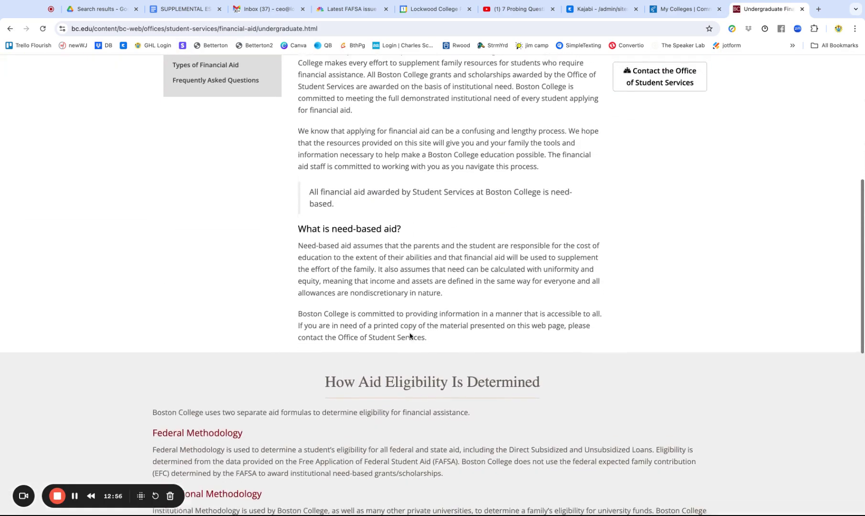
pyautogui.scroll(-8, 409, 336)
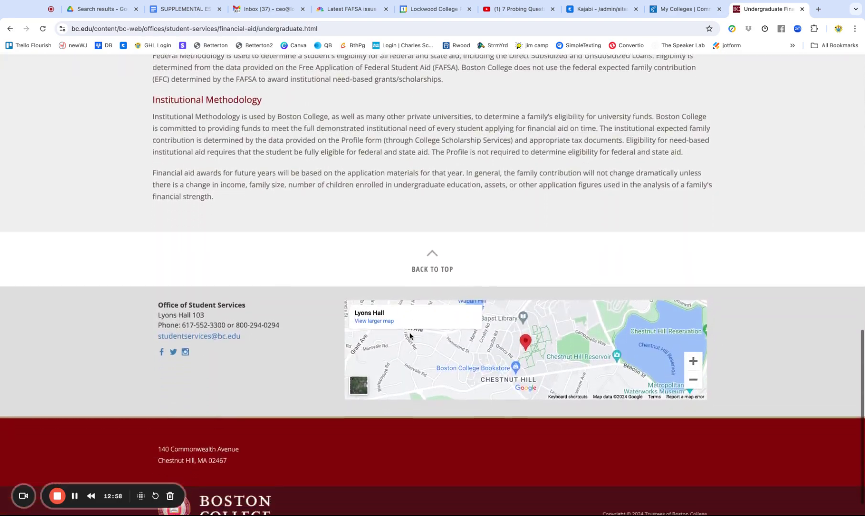
pyautogui.scroll(20, 409, 336)
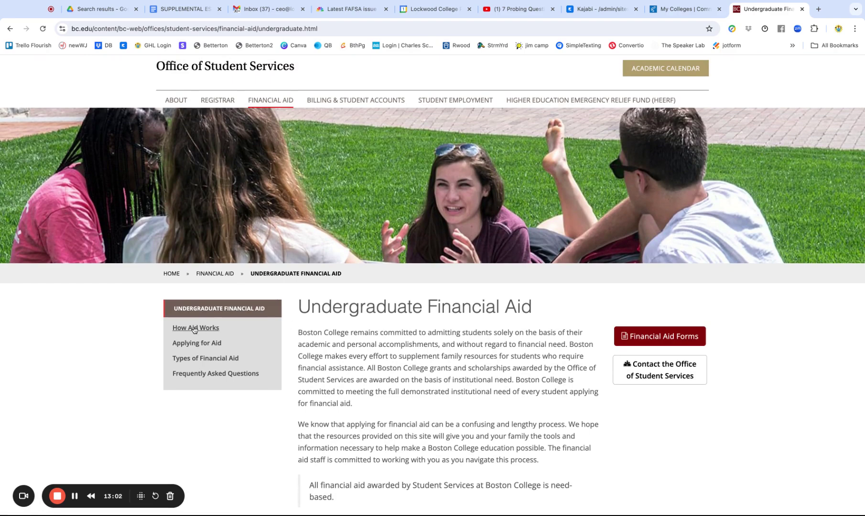
# Open Applying for Aid and scroll down to the Priority Filing Dates
pyautogui.click(193, 343)
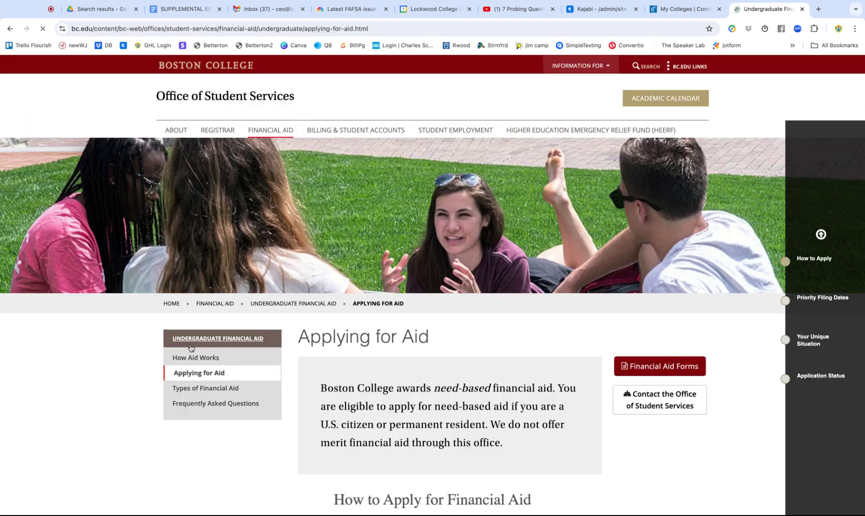
pyautogui.scroll(-6, 447, 392)
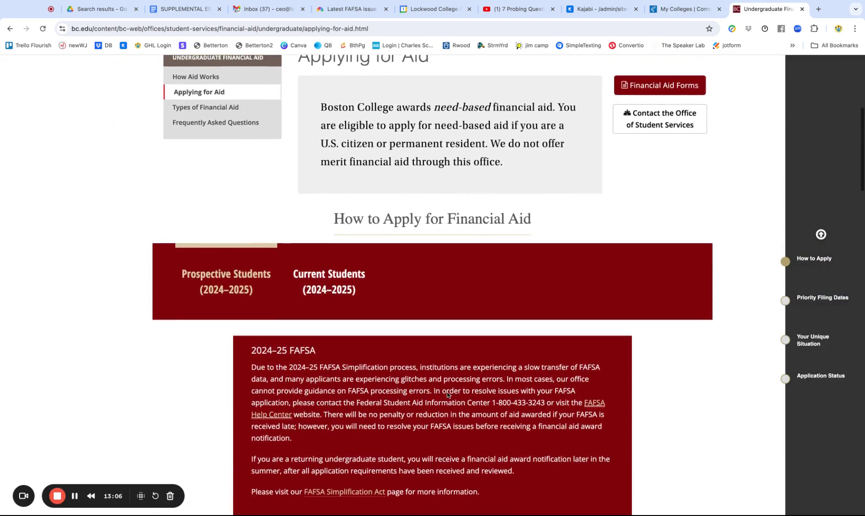
pyautogui.scroll(-2, 447, 392)
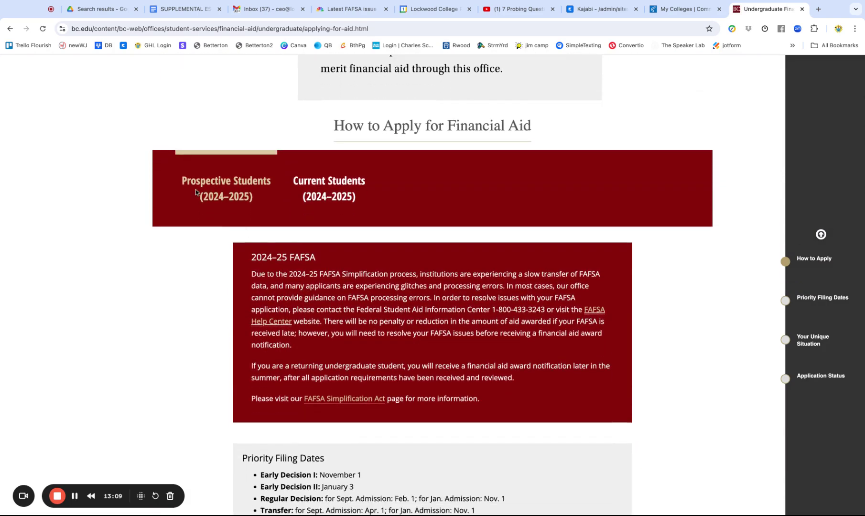
pyautogui.scroll(-4, 307, 267)
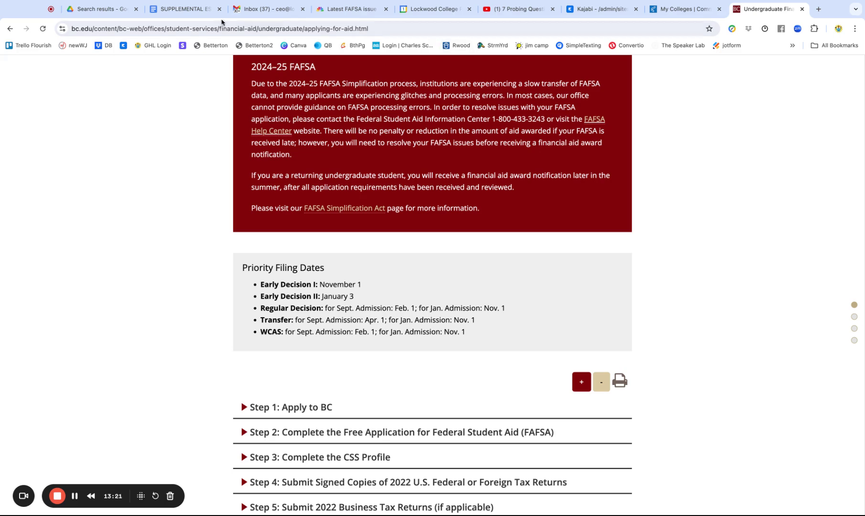
# Check the 'Nov 1 - 400 word limit' note in SUPPLEMENTAL ESSAYS, then re-read the aid page
pyautogui.click(200, 11)
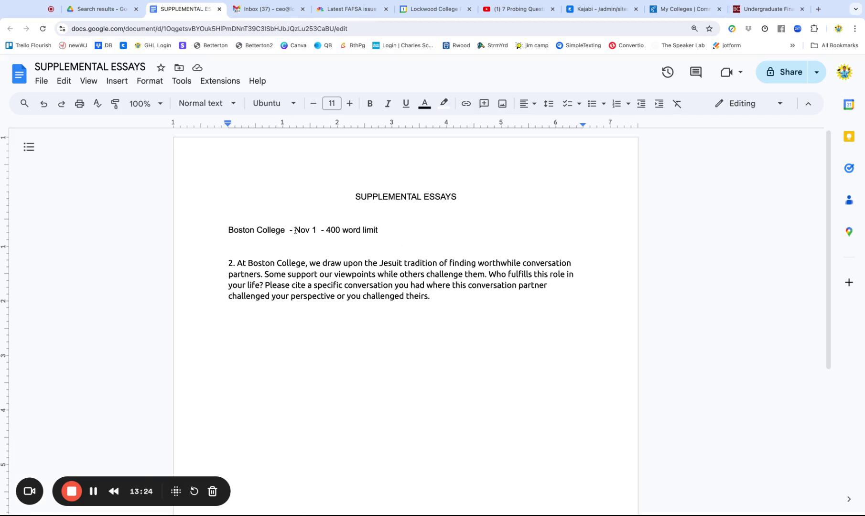
pyautogui.moveTo(294, 230); pyautogui.dragTo(391, 232)
pyautogui.click(391, 233)
pyautogui.press('super+9')
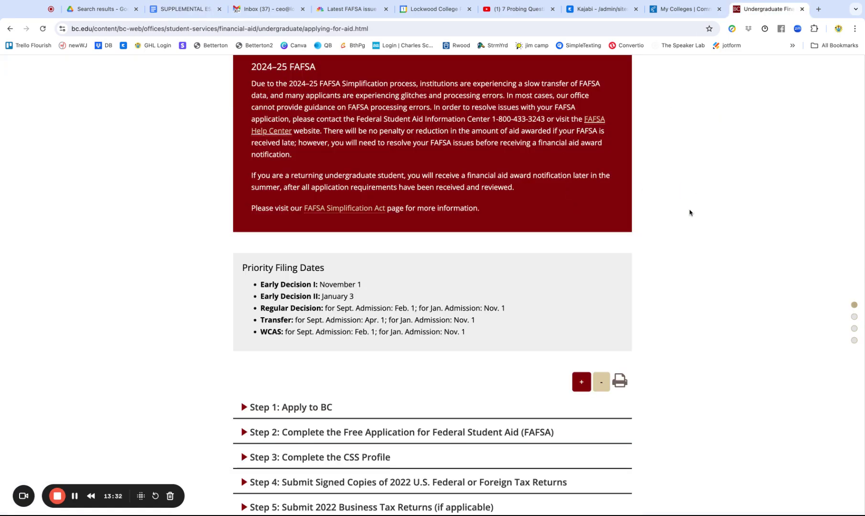
pyautogui.scroll(-3, 708, 242)
pyautogui.scroll(2, 708, 243)
pyautogui.scroll(8, 708, 243)
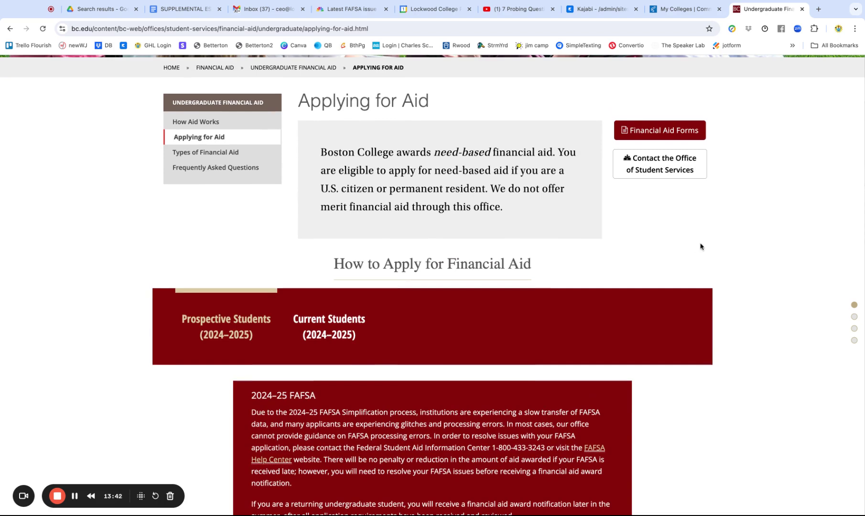
# Back in Common App, open Boston College's Recommenders and FERPA page from its Questions
pyautogui.click(670, 16)
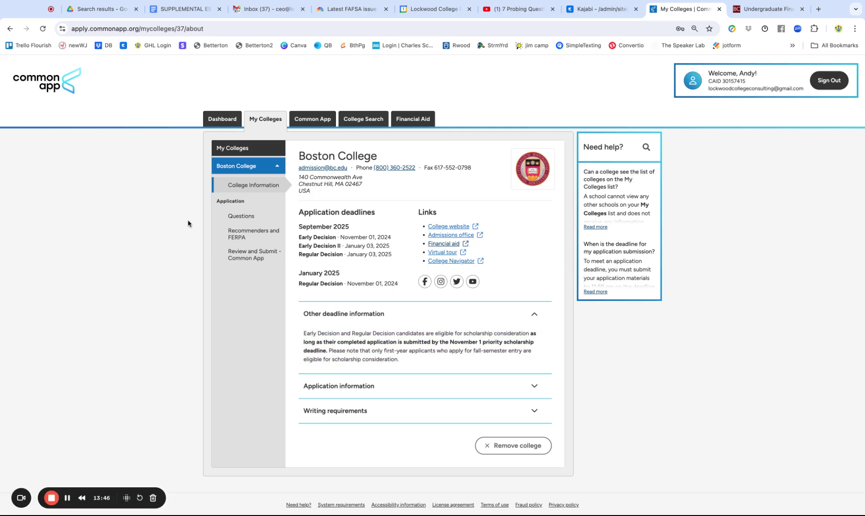
pyautogui.click(234, 216)
pyautogui.click(247, 238)
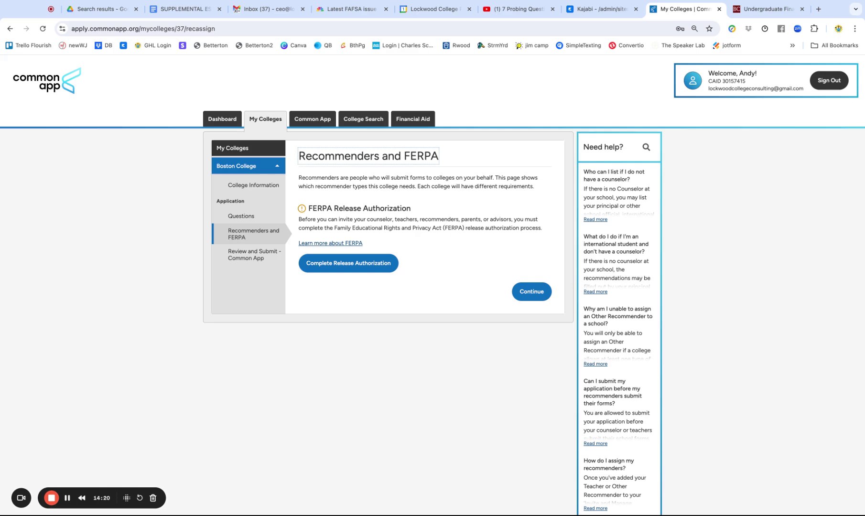
pyautogui.scroll(-1, 567, 150)
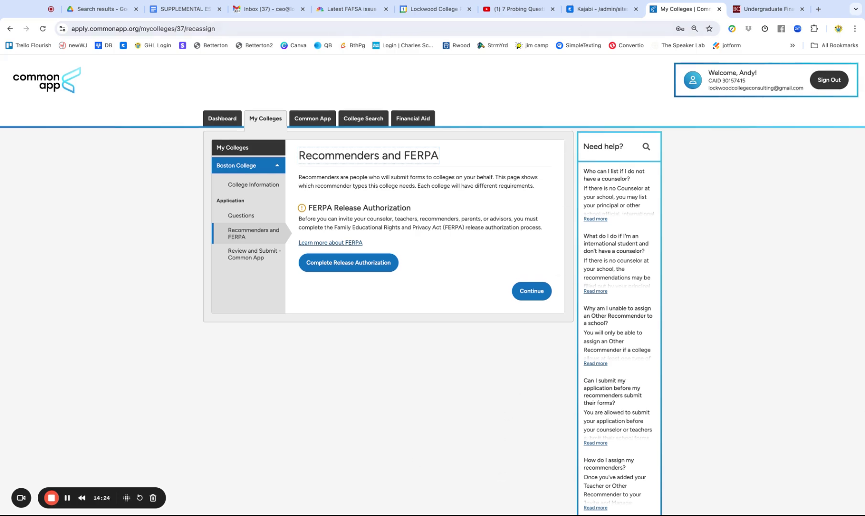